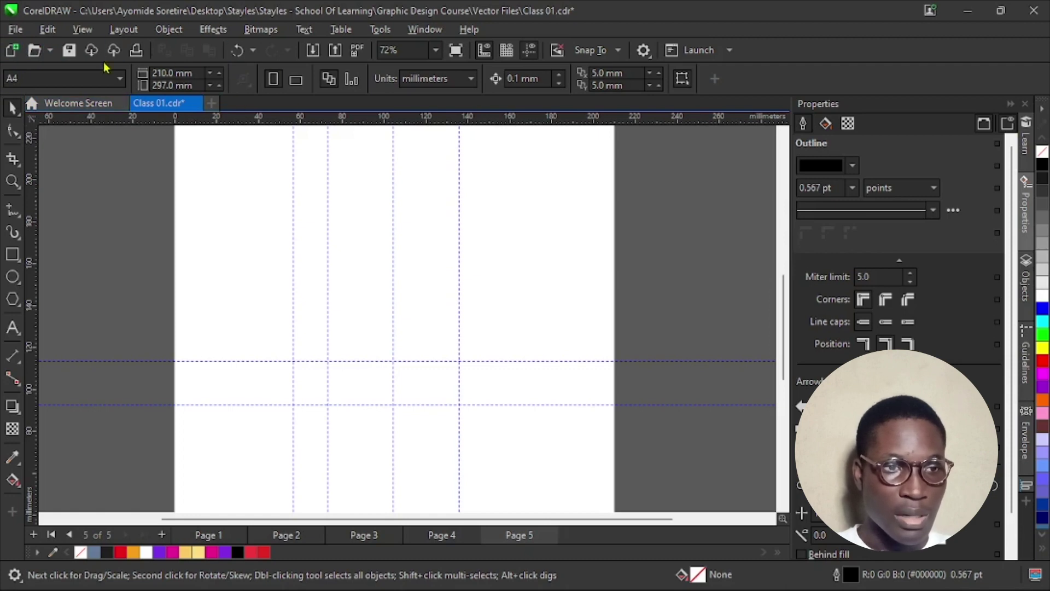
Draw a rectangle about 124 mm wide and 114 mm high across the guidelines on Page 5.
left_click(12, 255)
mouse_move(223, 228)
left_mouse_down()
mouse_move(427, 434)
mouse_move(483, 468)
left_mouse_up()
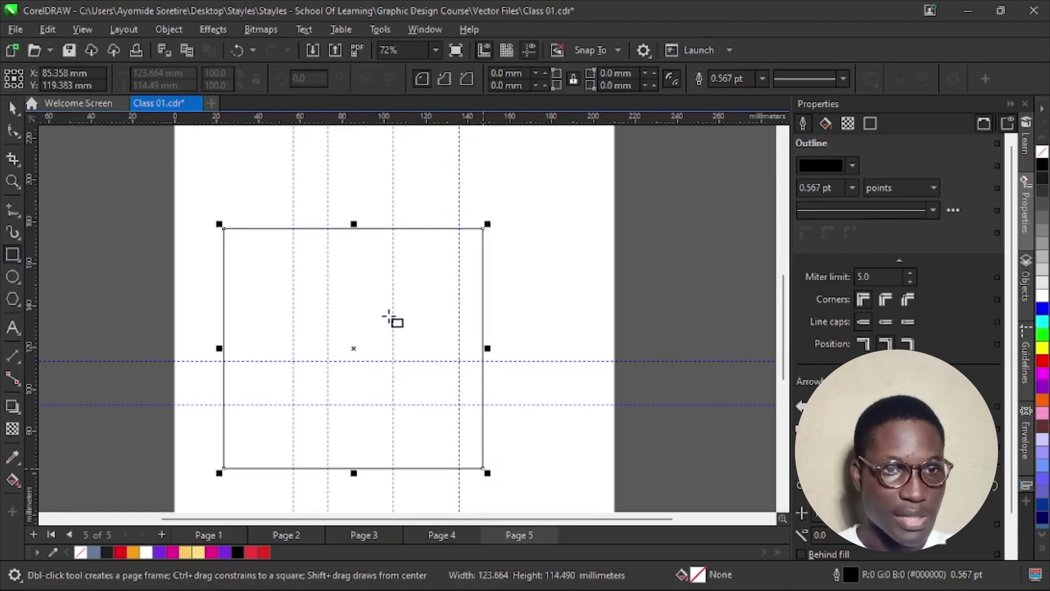
left_click(12, 107)
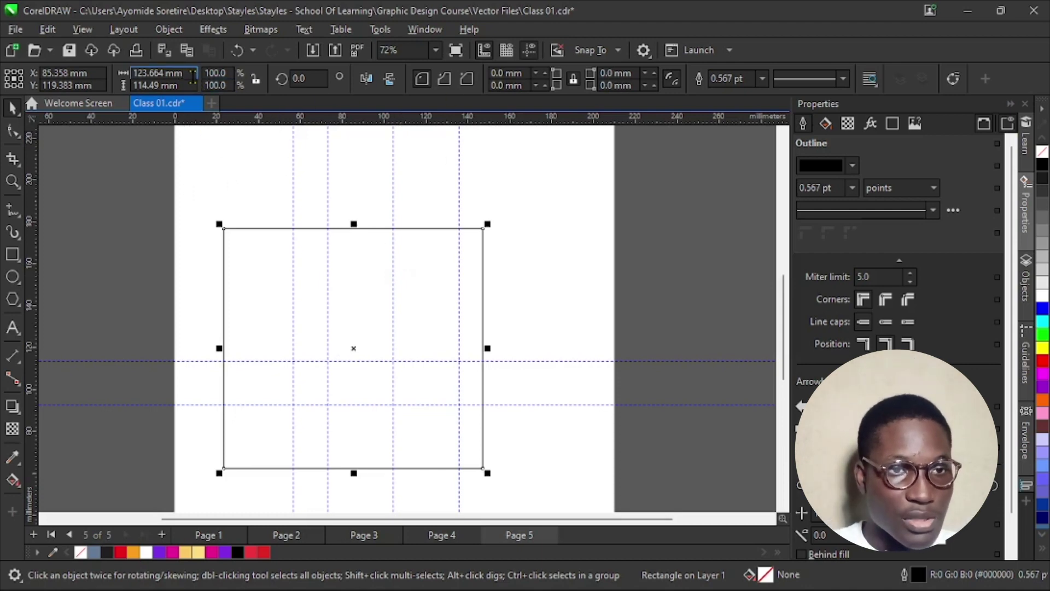
Set the rectangle's size to 120 mm wide by 50 mm high.
left_click(190, 74)
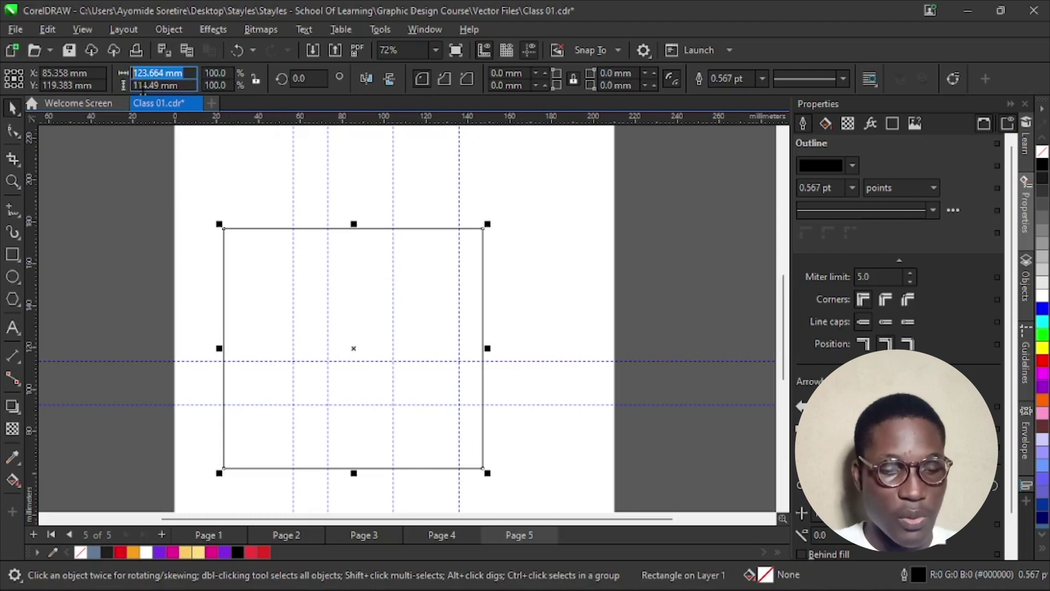
type("120")
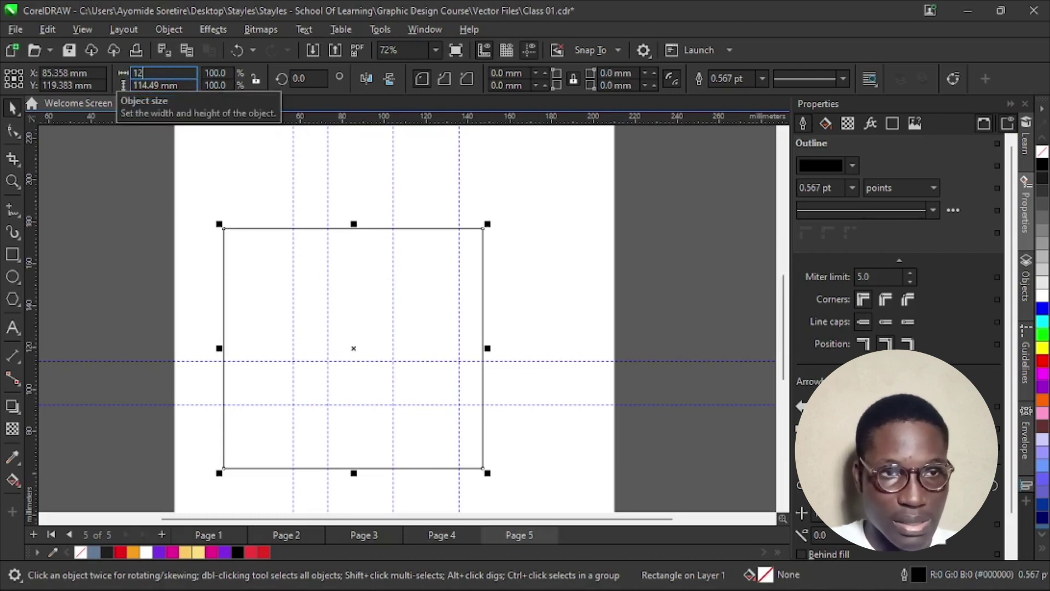
left_click(173, 80)
type("5")
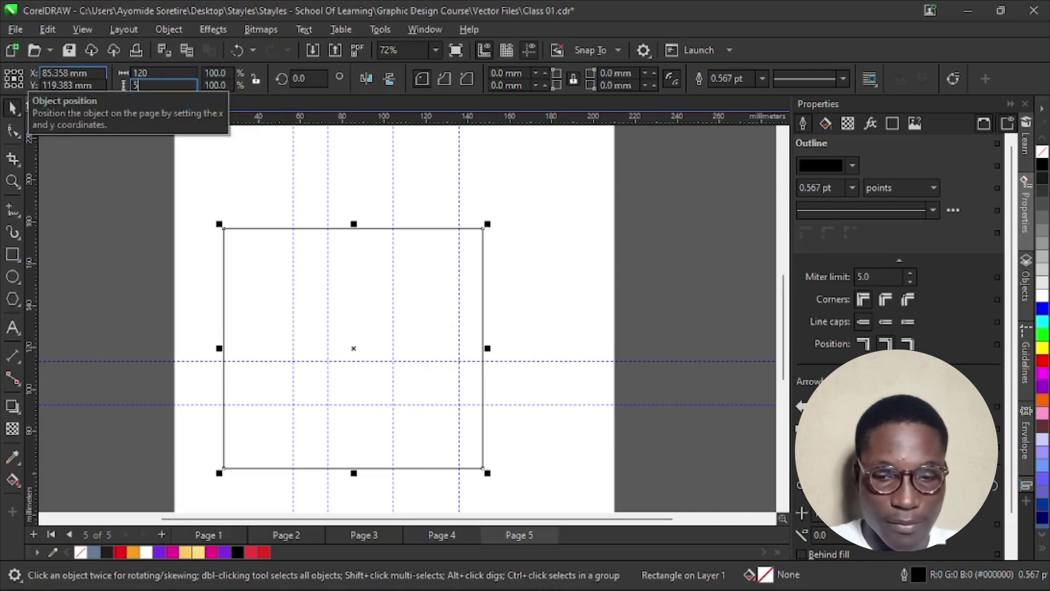
type("0")
key("Return")
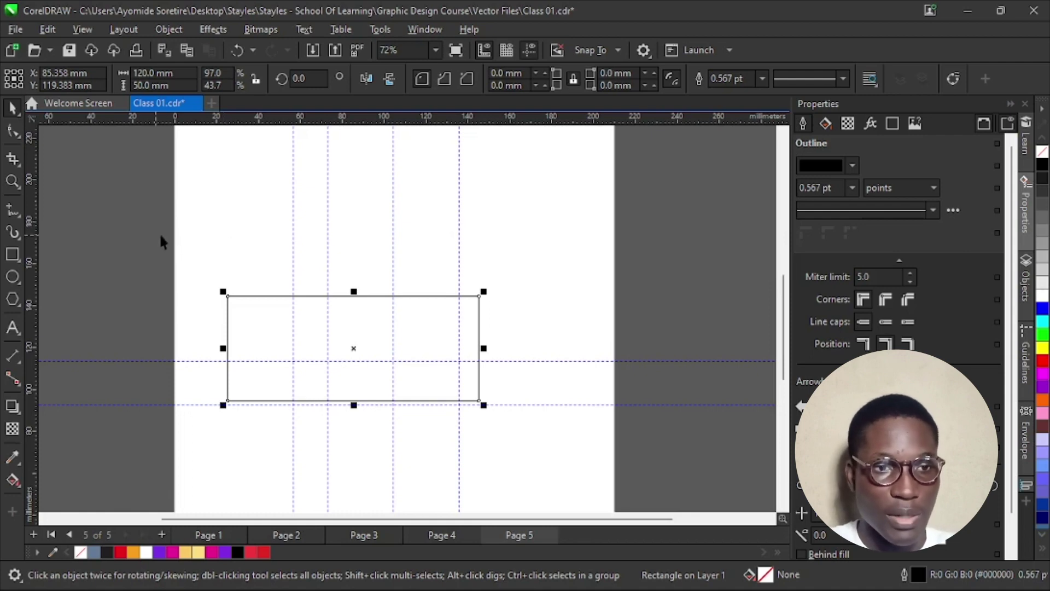
Deselect the rectangle and change the document's measurement units to pixels.
left_click(178, 241)
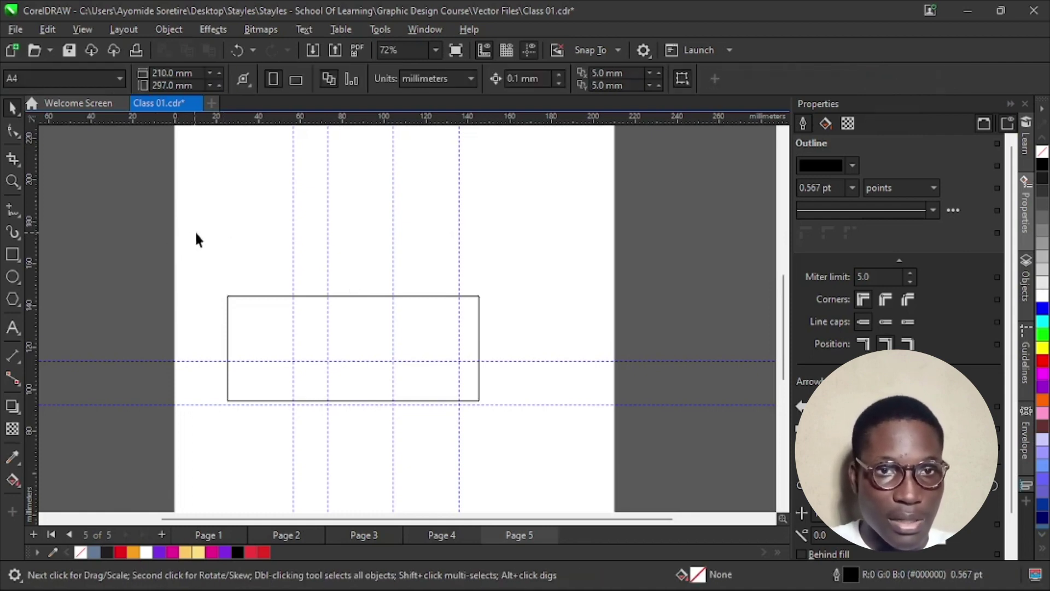
left_click(264, 328)
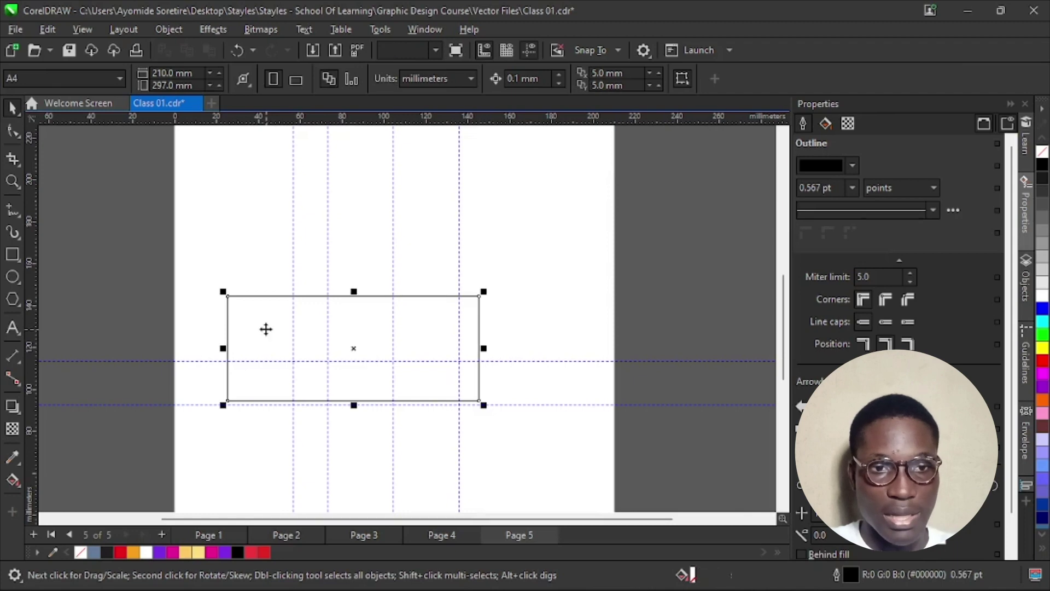
left_click(366, 247)
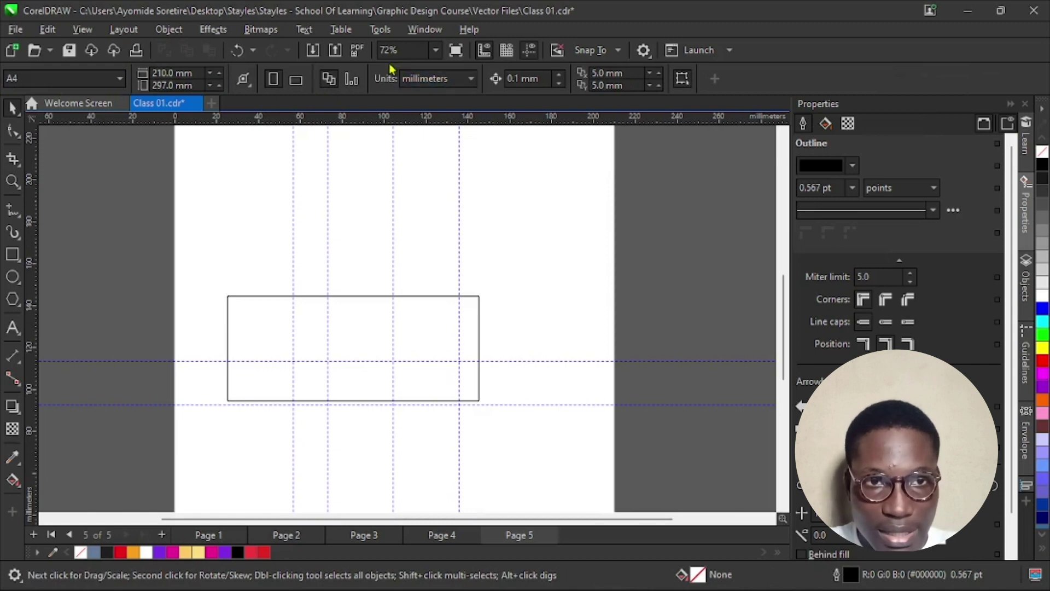
left_click(472, 80)
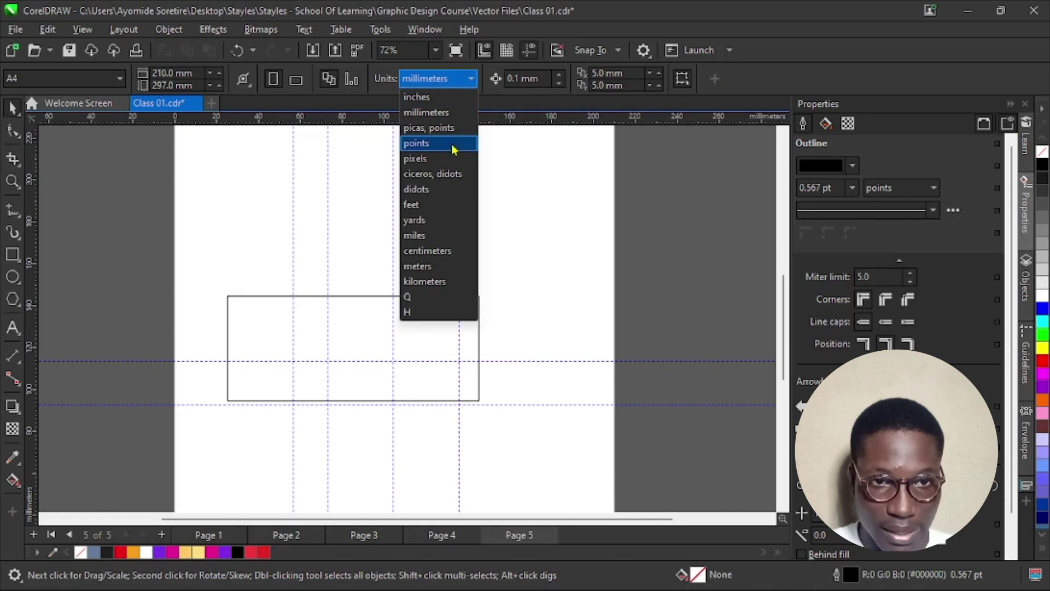
left_click(444, 157)
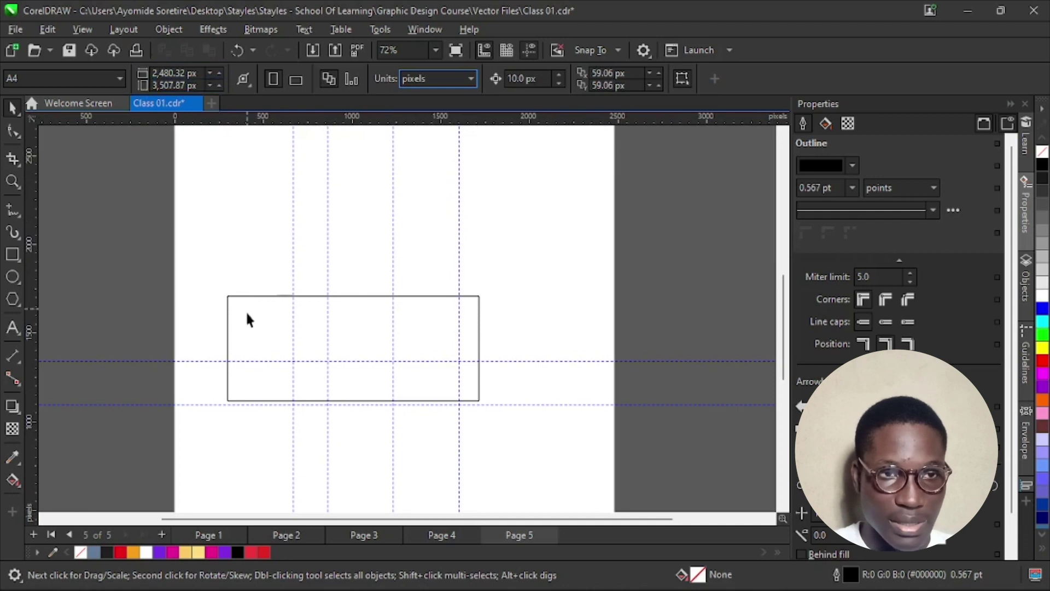
Resize the rectangle to 1080 px wide by 1080 px high.
left_click(238, 295)
left_click(133, 73)
type("1")
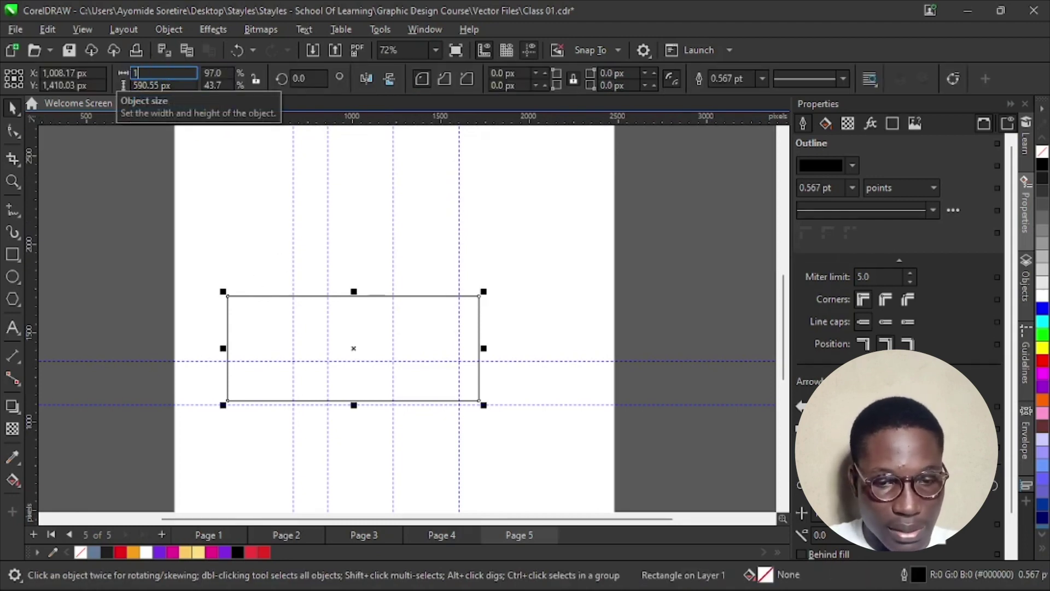
type("080")
key("Tab")
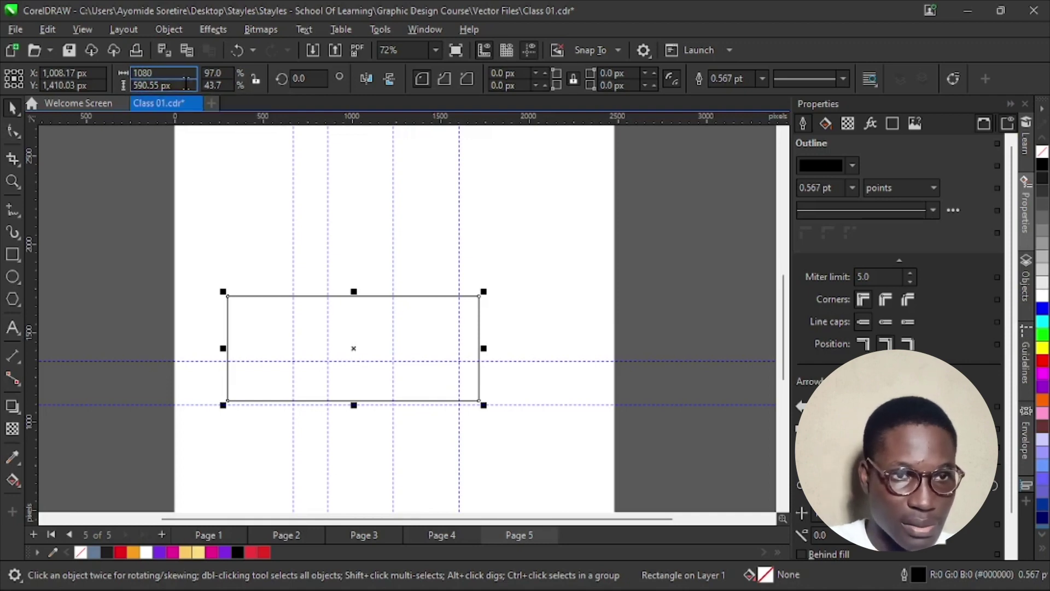
type("1080")
key("Return")
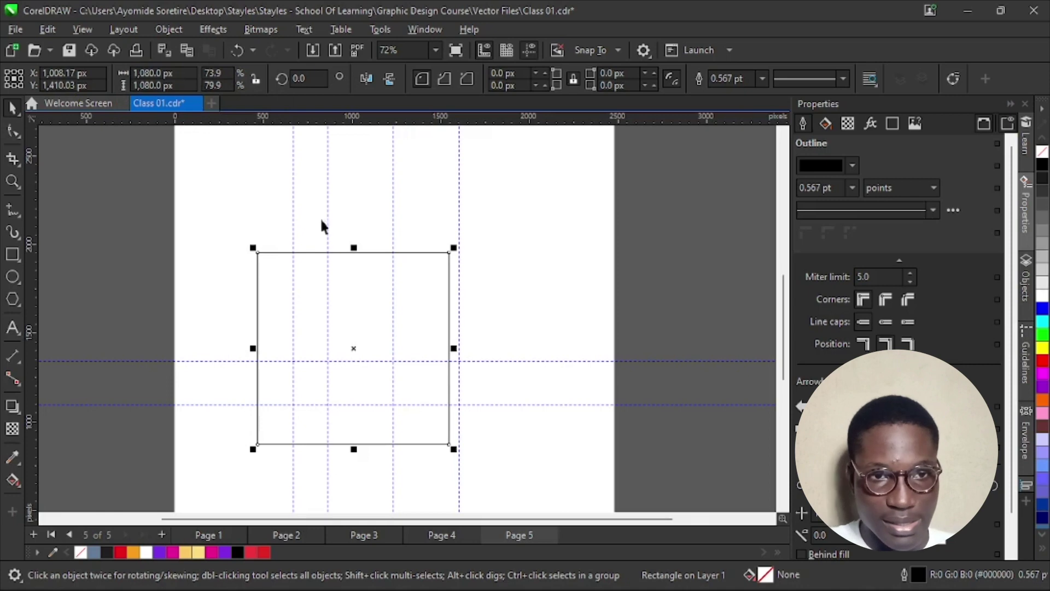
Set the rectangle's height to 1350 px.
scroll(364, 385, "up", 2)
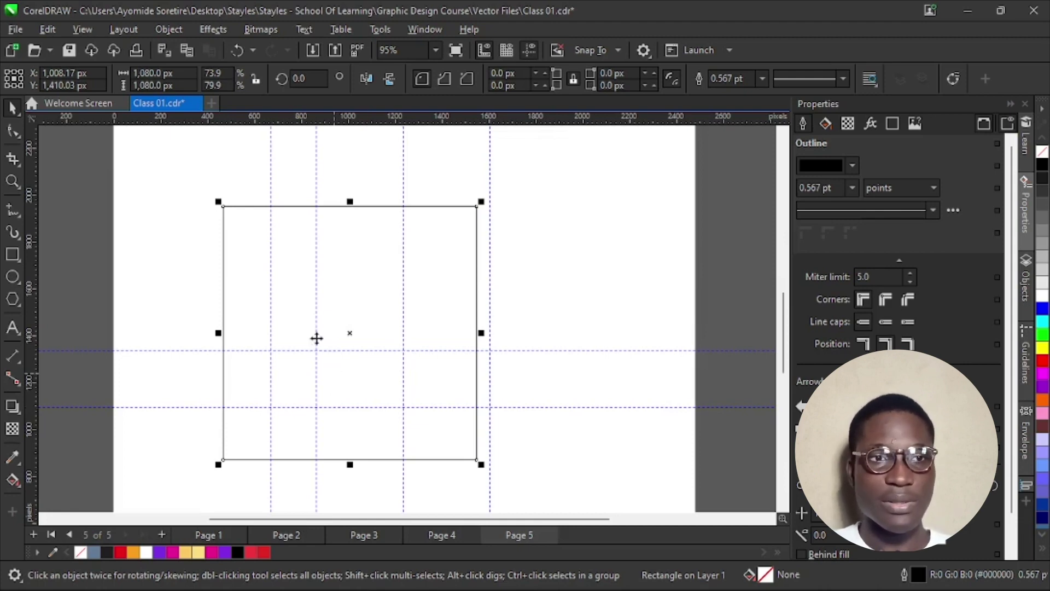
left_click(176, 86)
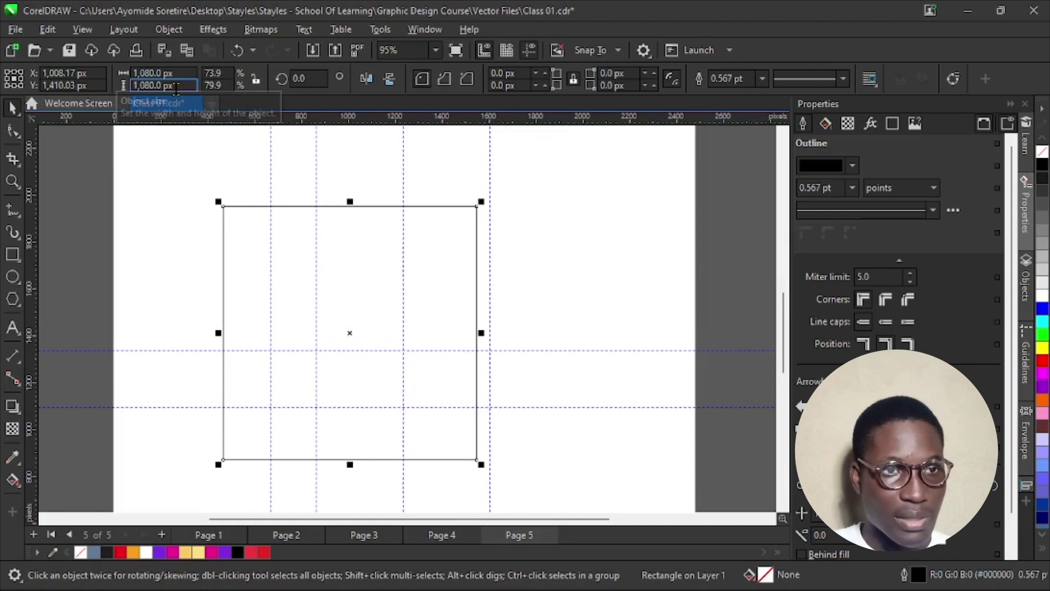
left_click_drag(180, 88, 102, 80)
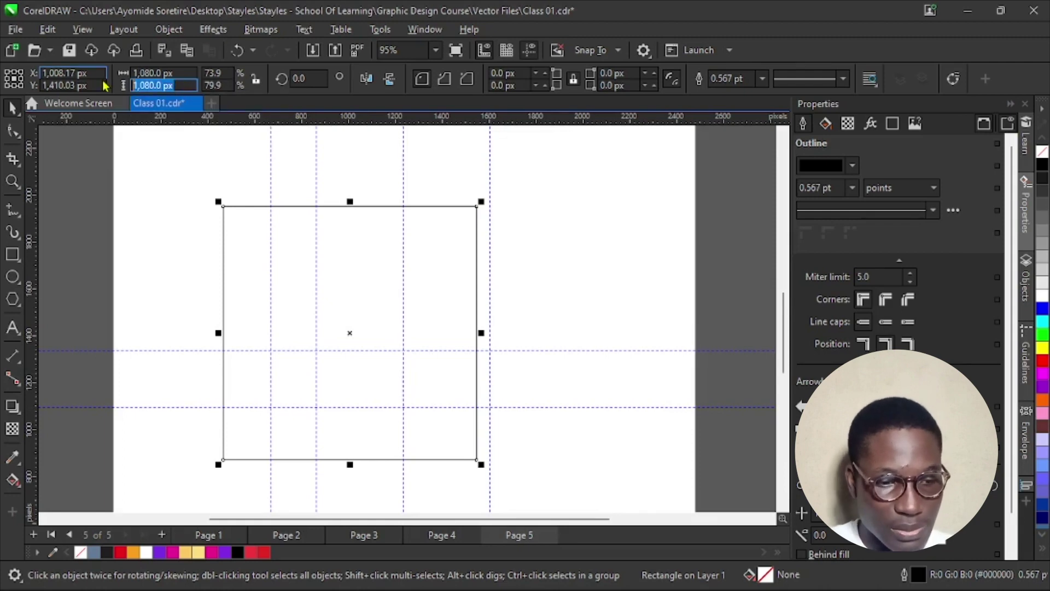
type("1350")
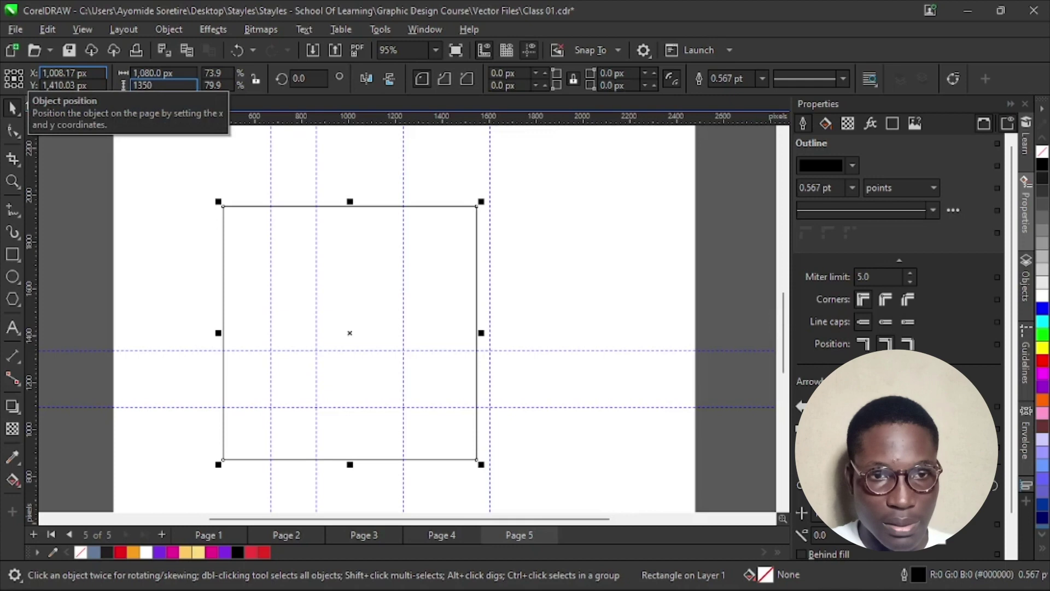
key("Return")
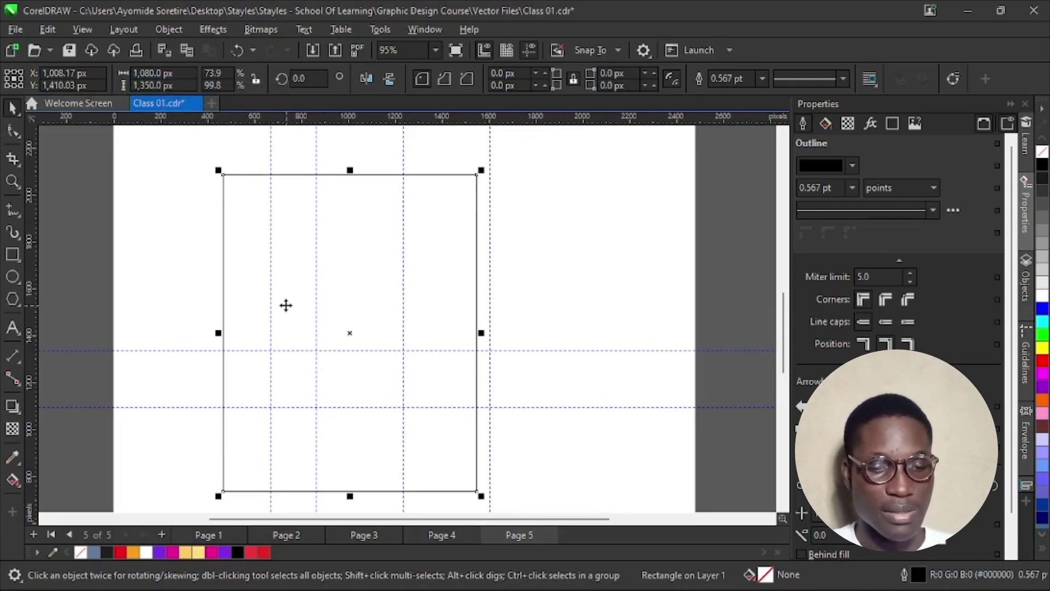
Duplicate the rectangle, place the copy beside the original and delete the copy.
key("ctrl+d")
left_click_drag(295, 297, 629, 309)
left_click_drag(569, 485, 474, 491)
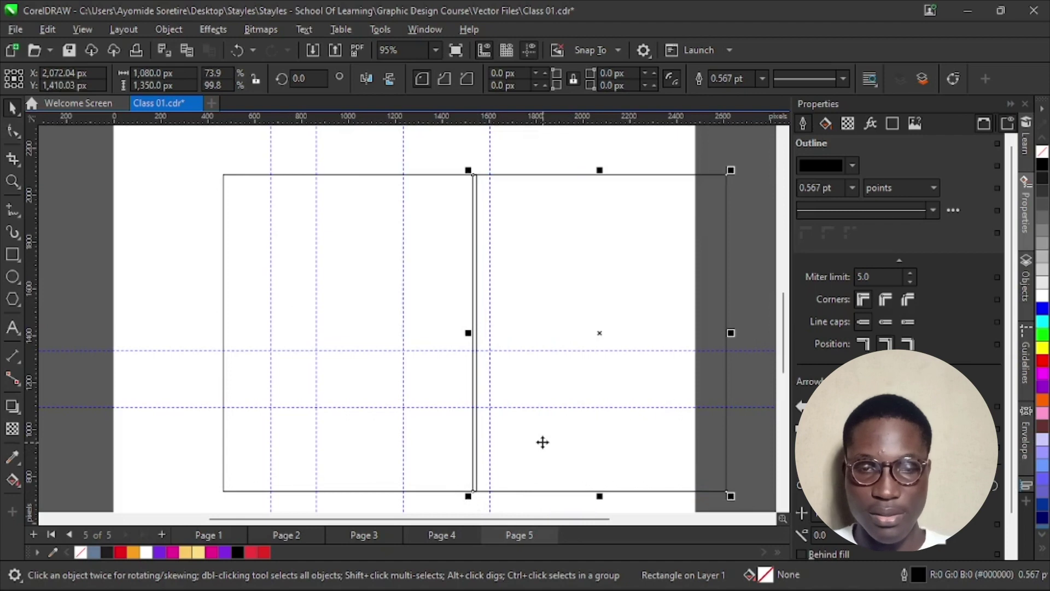
key("Delete")
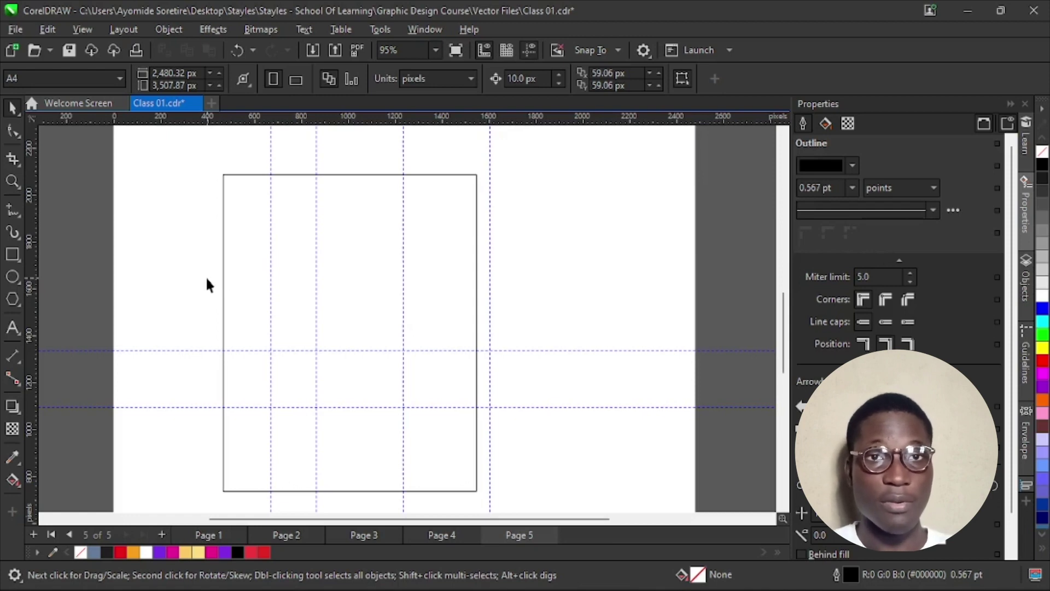
Change the page size preset to A5.
left_click(87, 81)
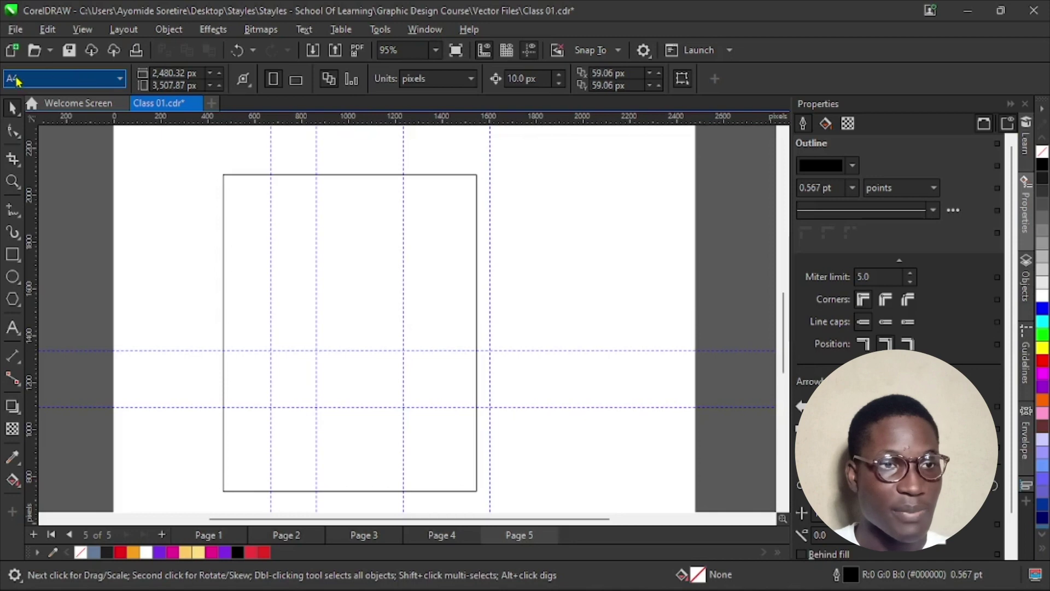
scroll(355, 350, "down", 2)
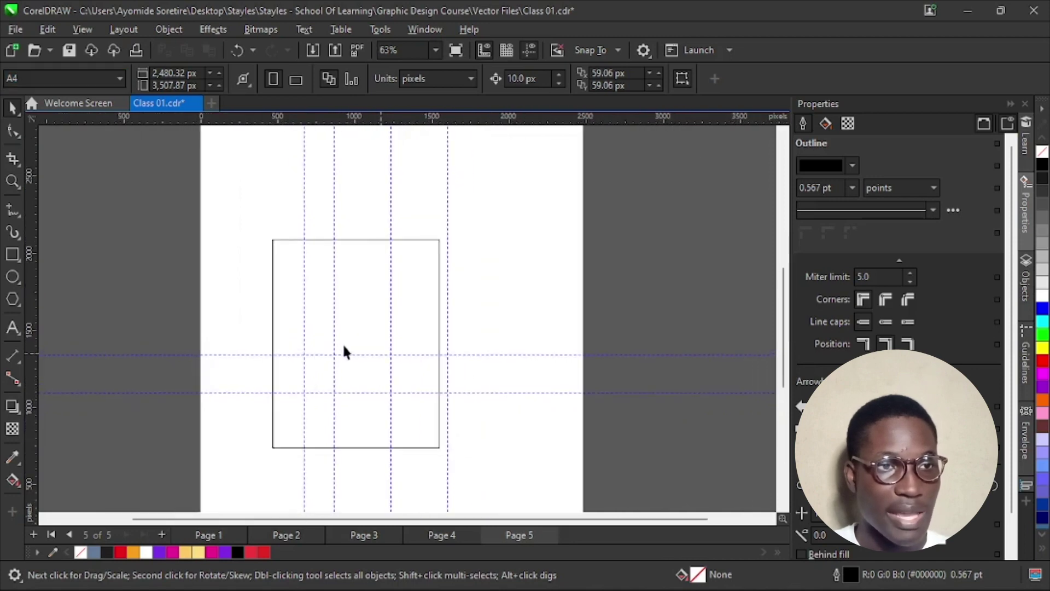
scroll(357, 350, "down", 3)
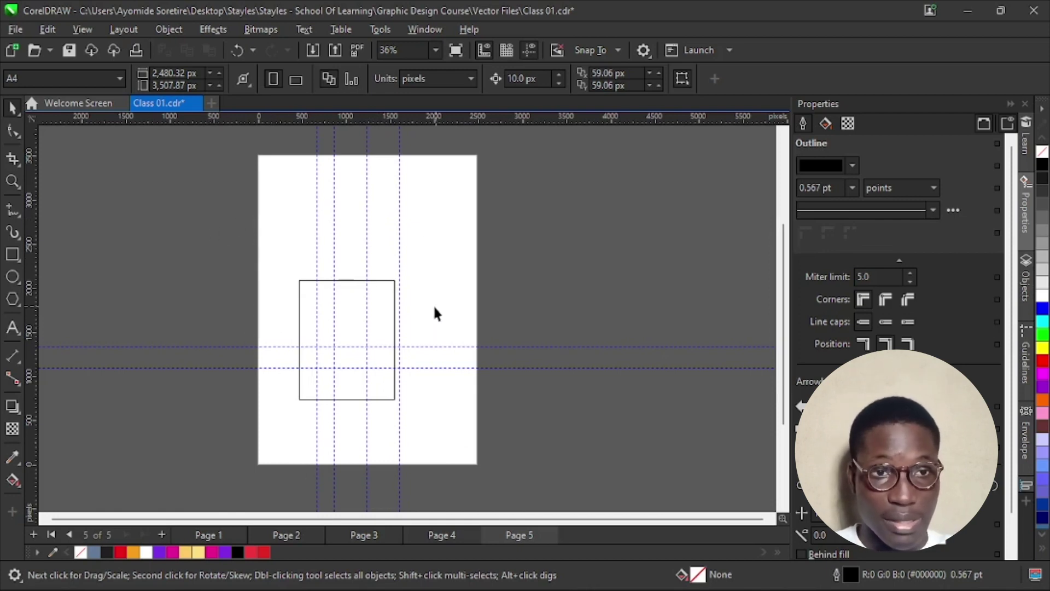
left_click(119, 78)
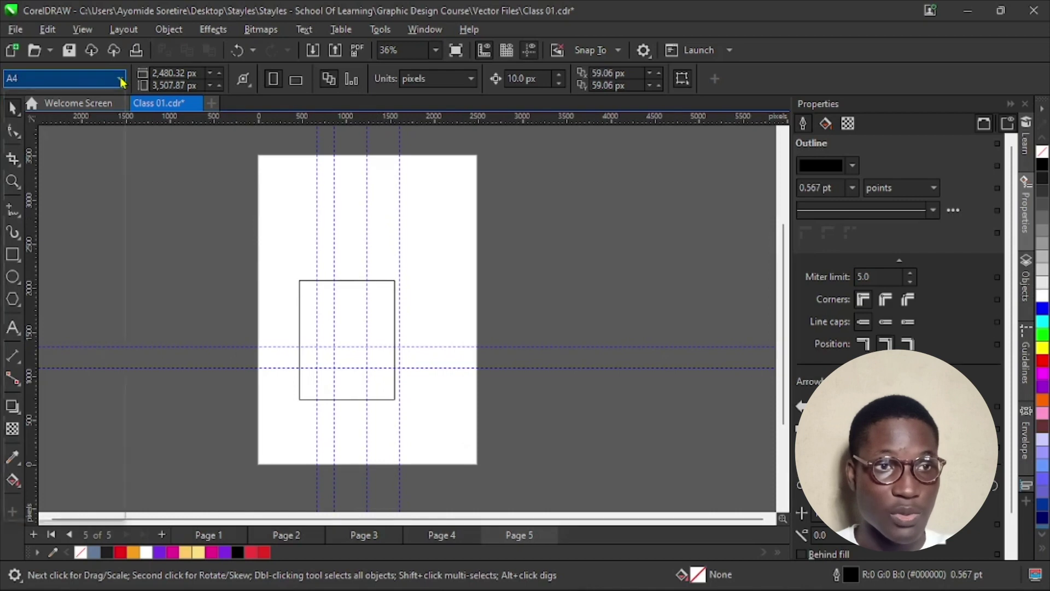
left_click(33, 214)
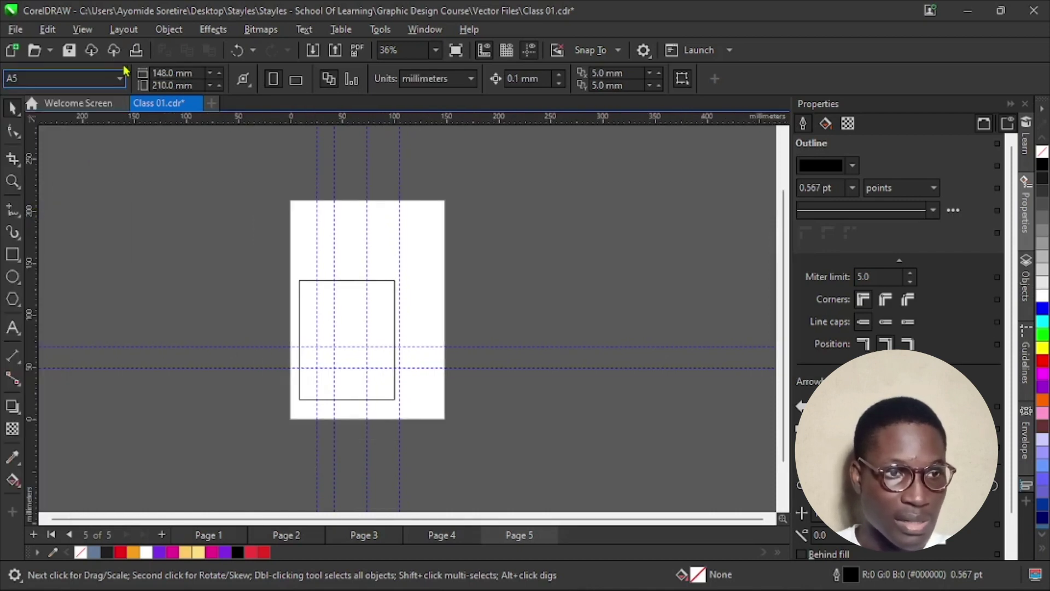
Change the page size preset to Business Card.
left_click(119, 79)
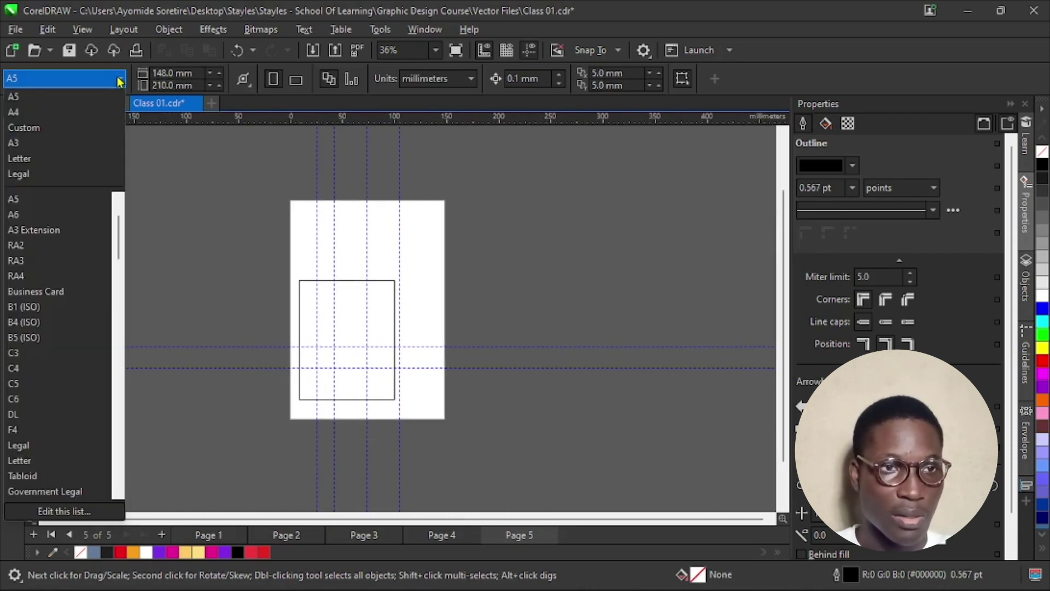
left_click(70, 291)
scroll(379, 322, "up", 2)
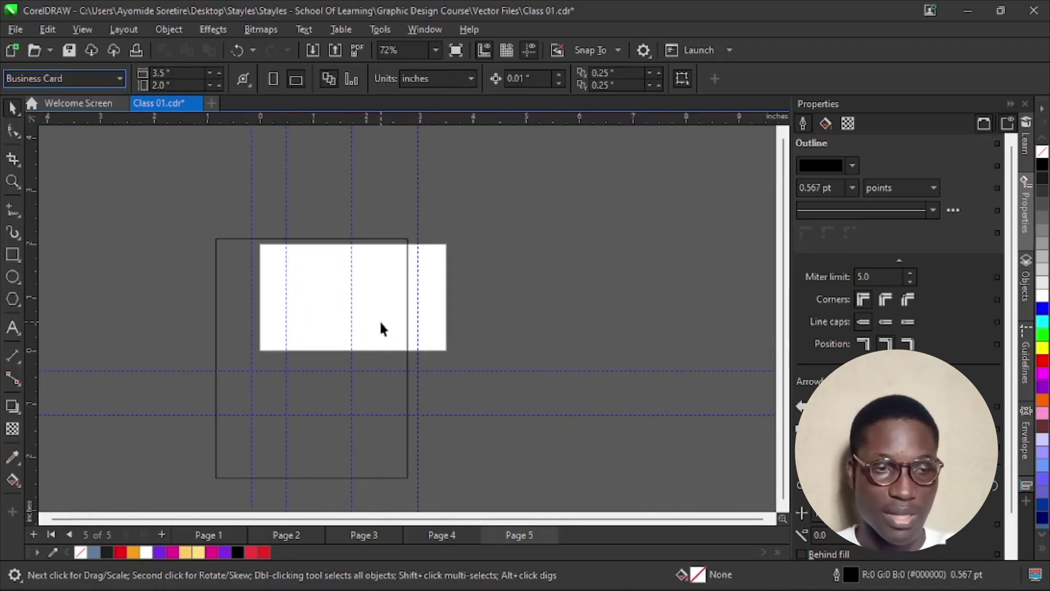
Delete the large rectangle overlapping the page and hide the guidelines.
left_click(344, 383)
key("Delete")
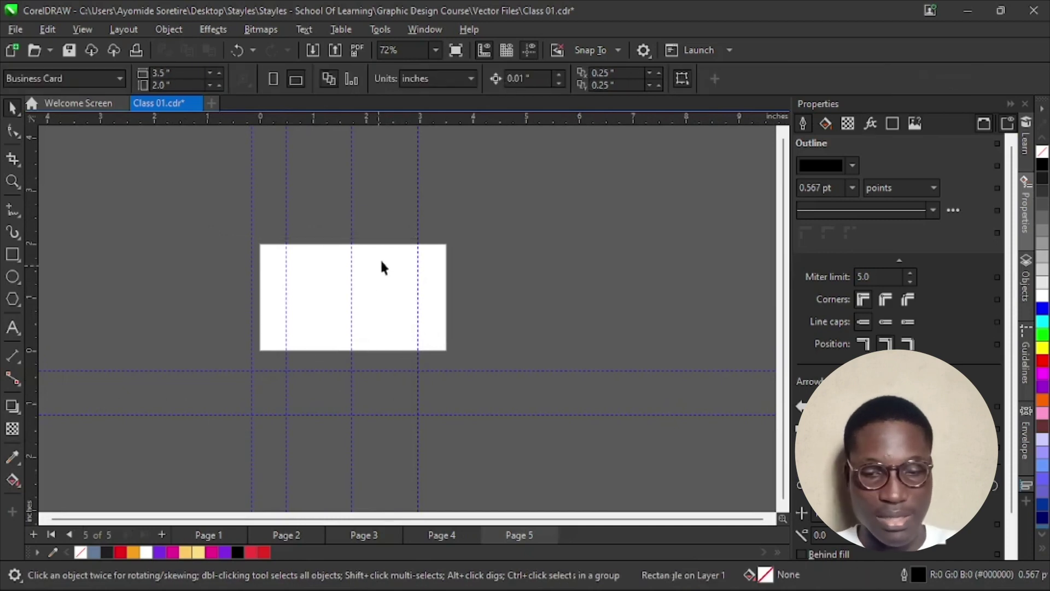
left_click(530, 50)
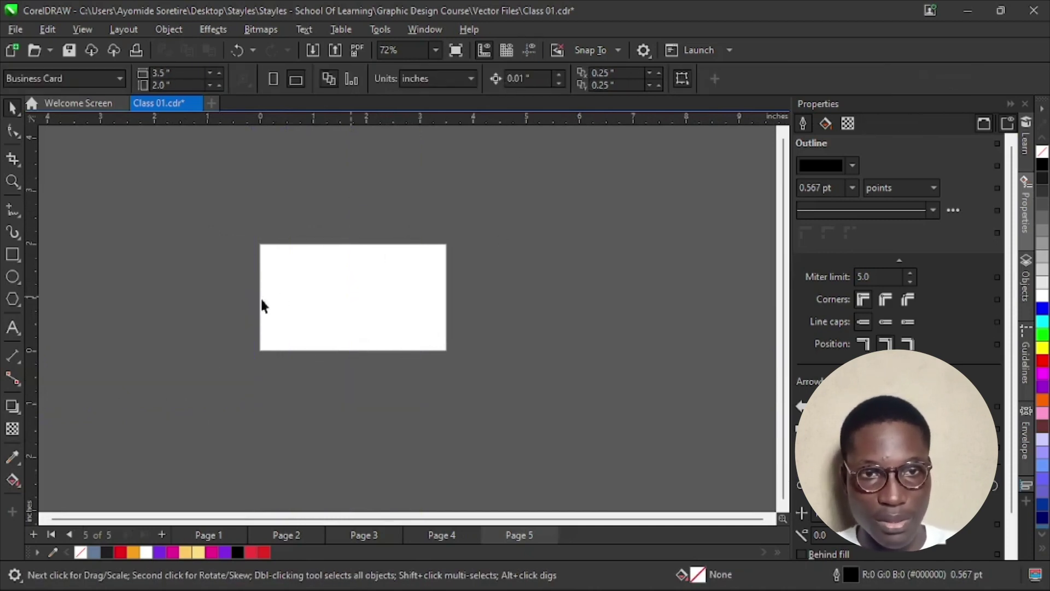
Draw a rectangle over the business card page and shrink it toward the page edges to about 3.52 by 2.03 inches.
scroll(260, 293, "up", 1)
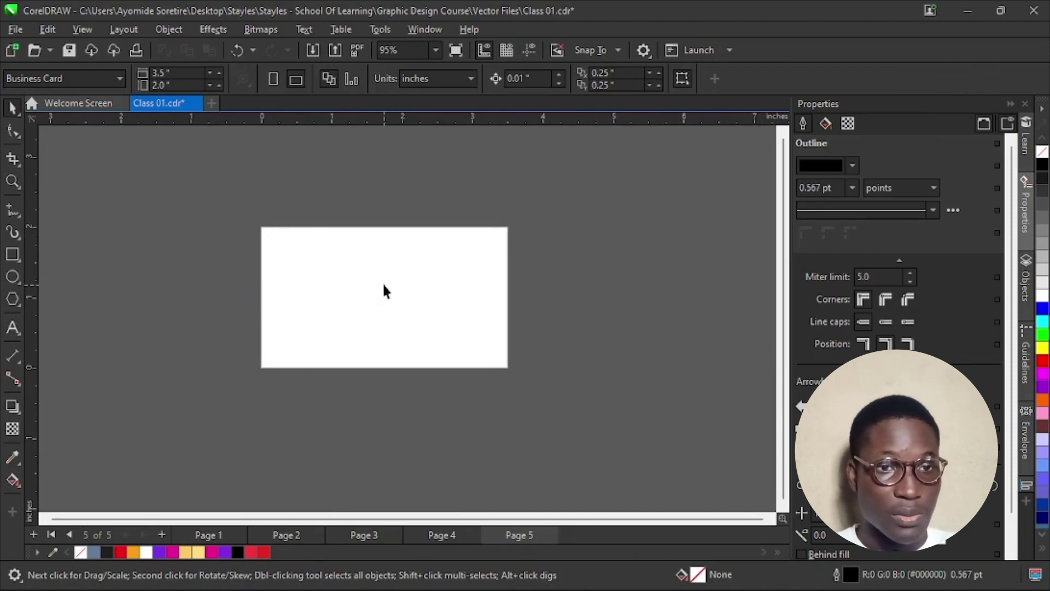
left_click(12, 254)
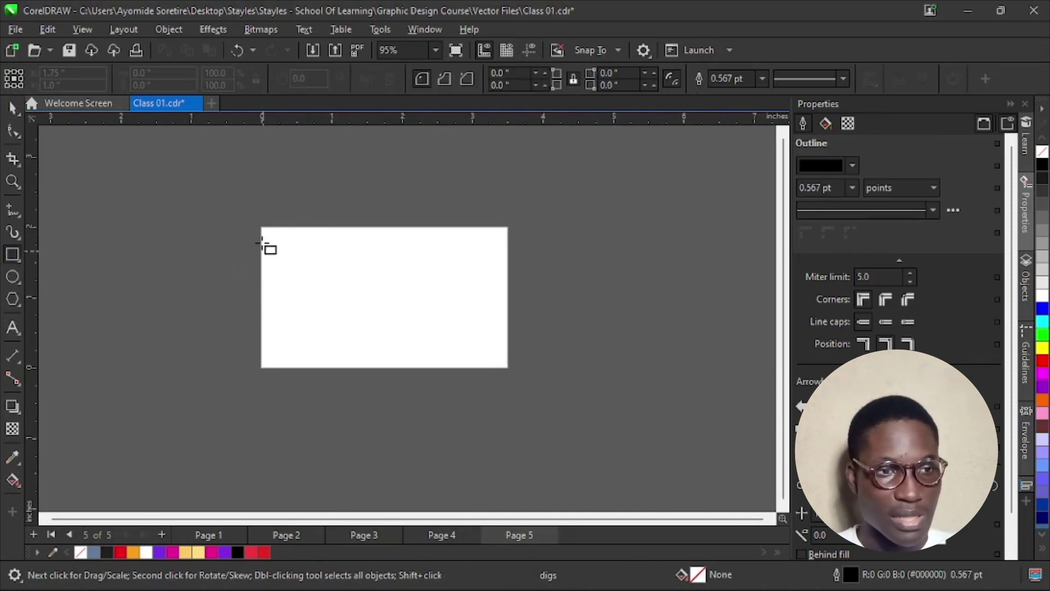
left_click_drag(260, 226, 511, 370)
scroll(514, 367, "up", 5)
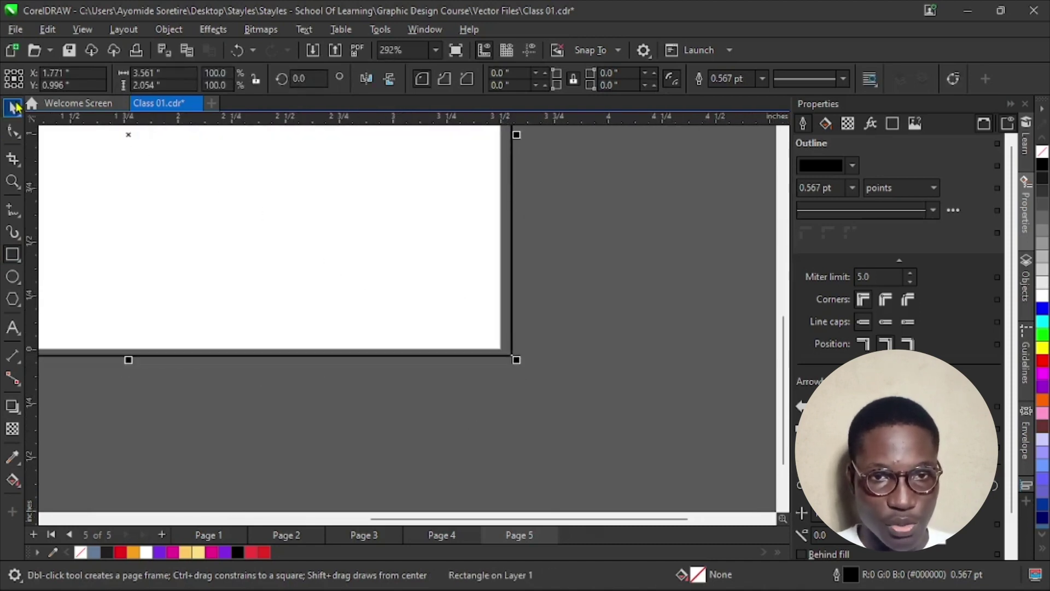
left_click(14, 107)
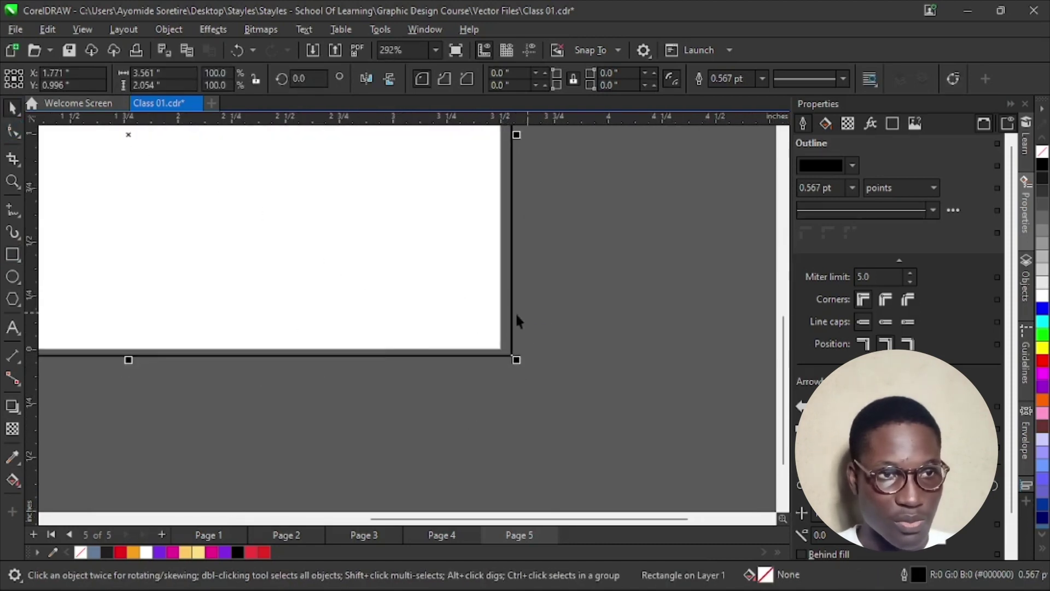
left_click_drag(516, 361, 508, 358)
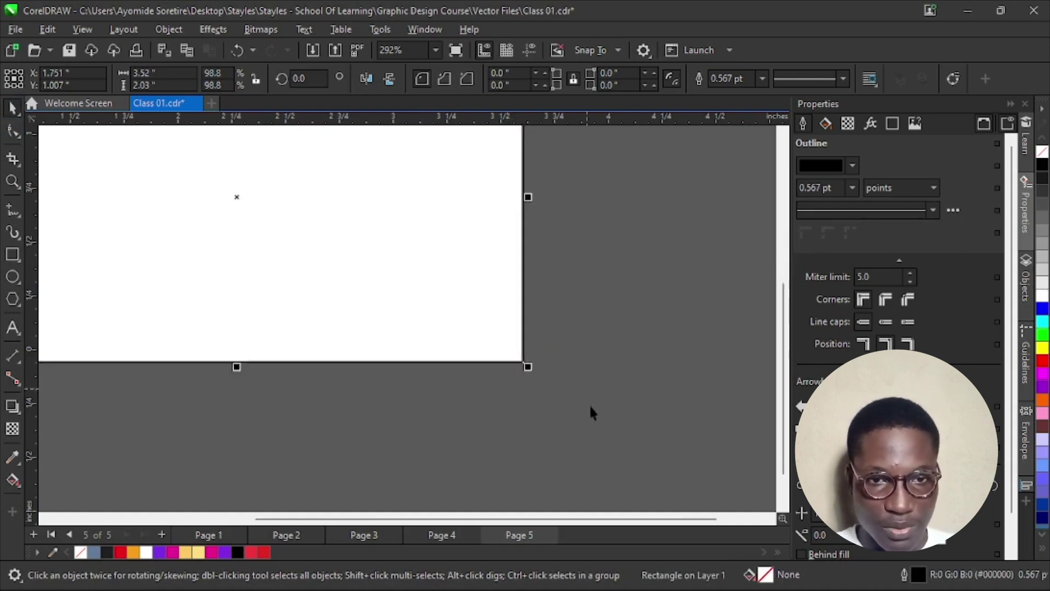
Check the business card page dimensions and set the rectangle's size to 3.5 by 2 inches.
scroll(589, 403, "down", 2)
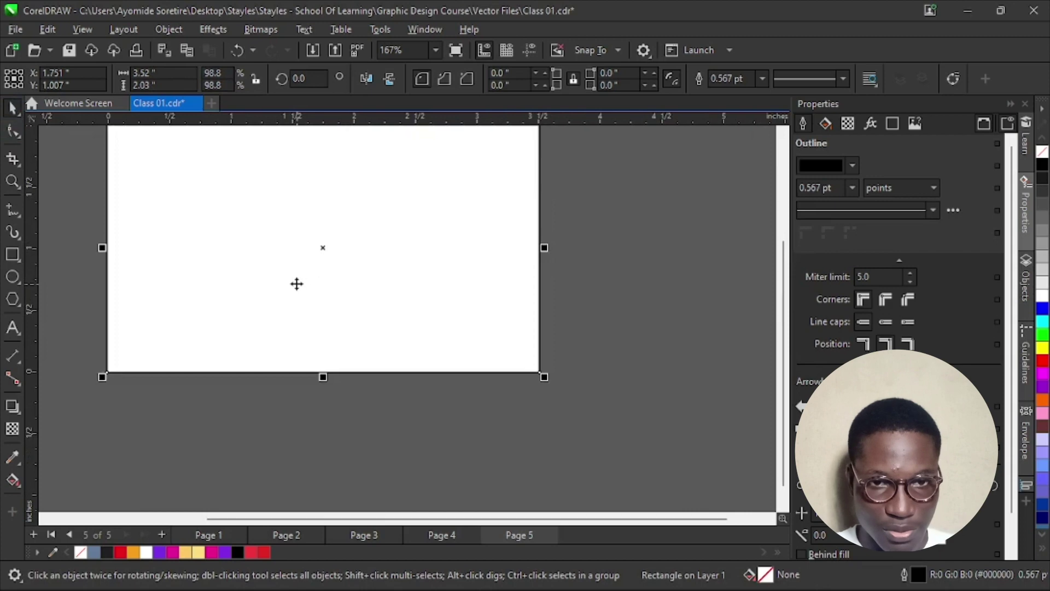
left_click(225, 404)
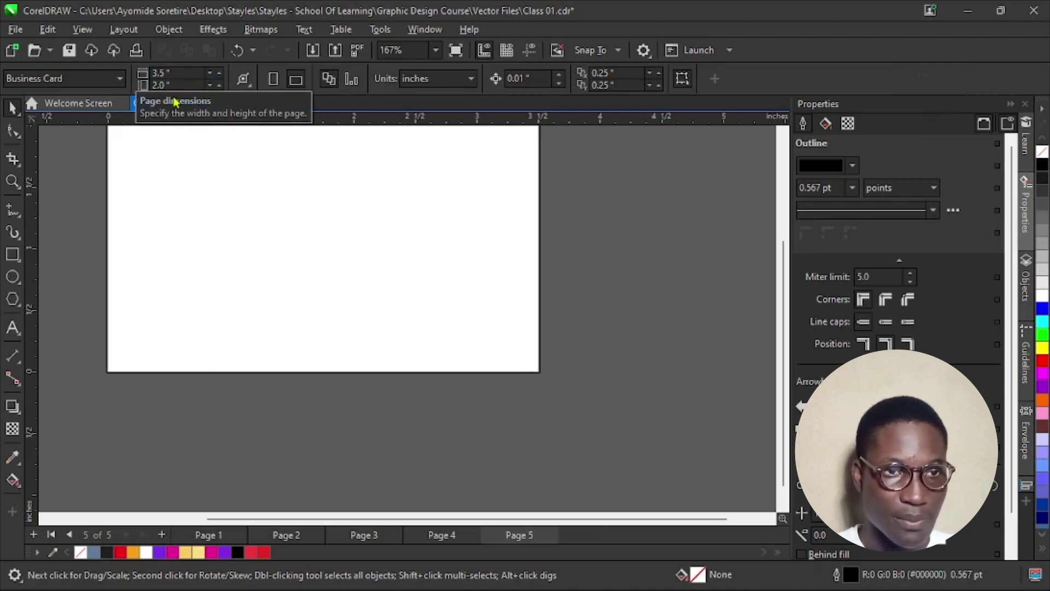
left_click(409, 275)
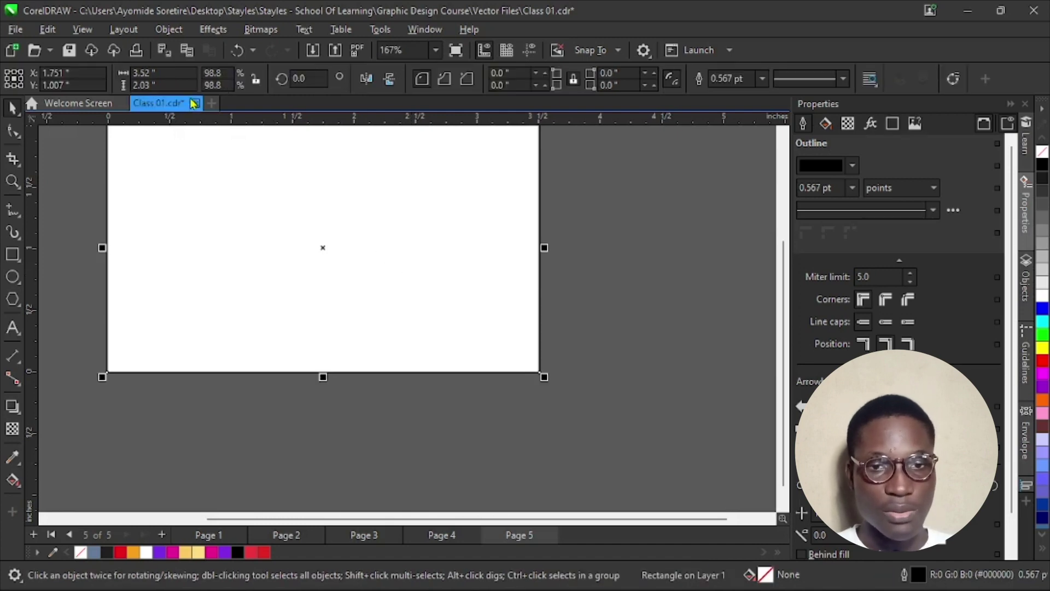
left_click(173, 75)
type("3.5")
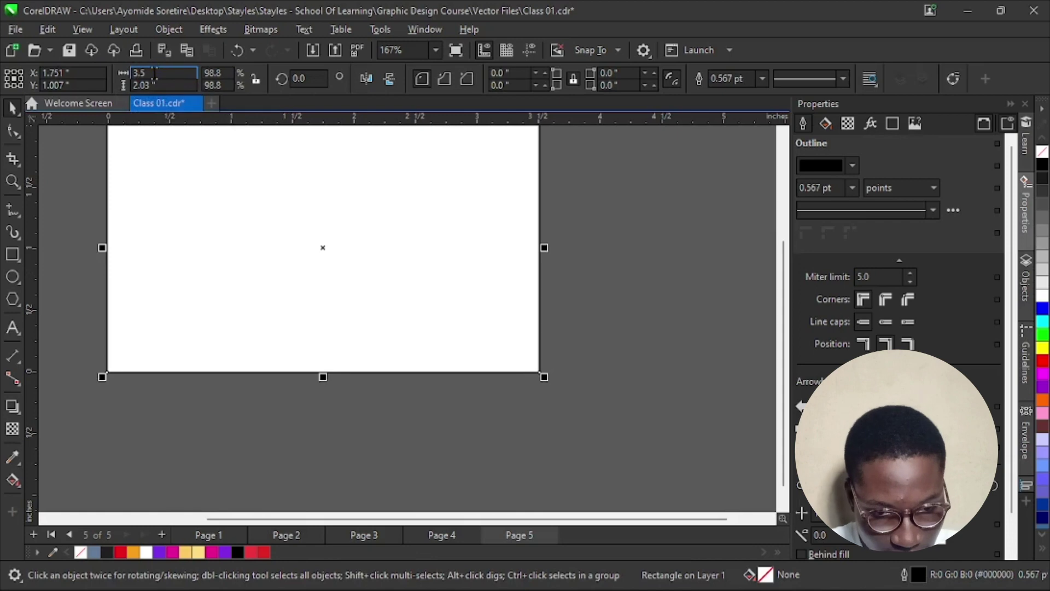
key("Tab")
type("2")
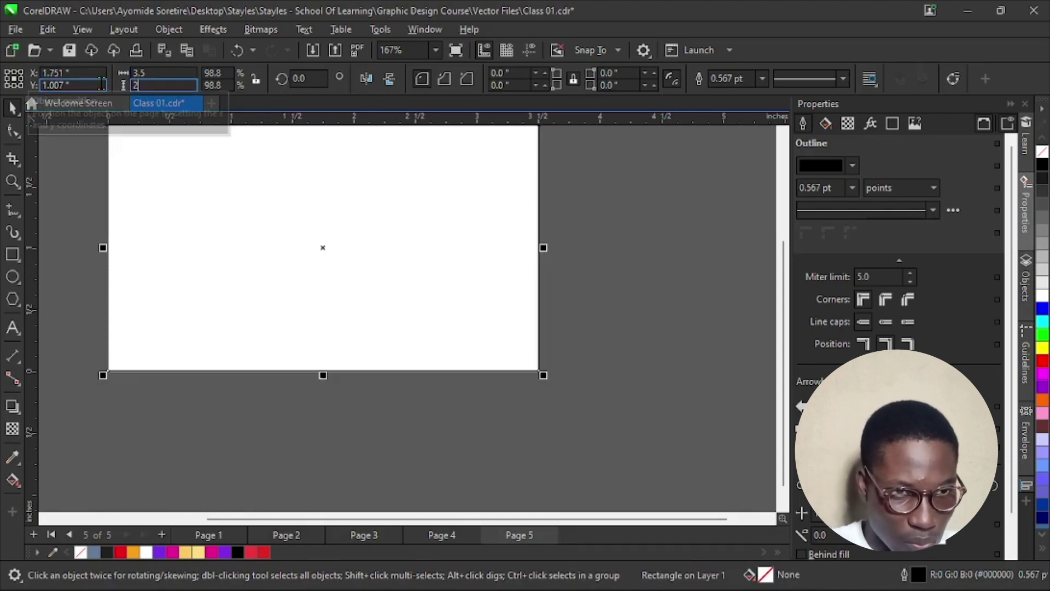
key("Return")
Move the rectangle so its lower-right corner snaps onto the business card page's lower-right corner.
scroll(543, 378, "up", 7)
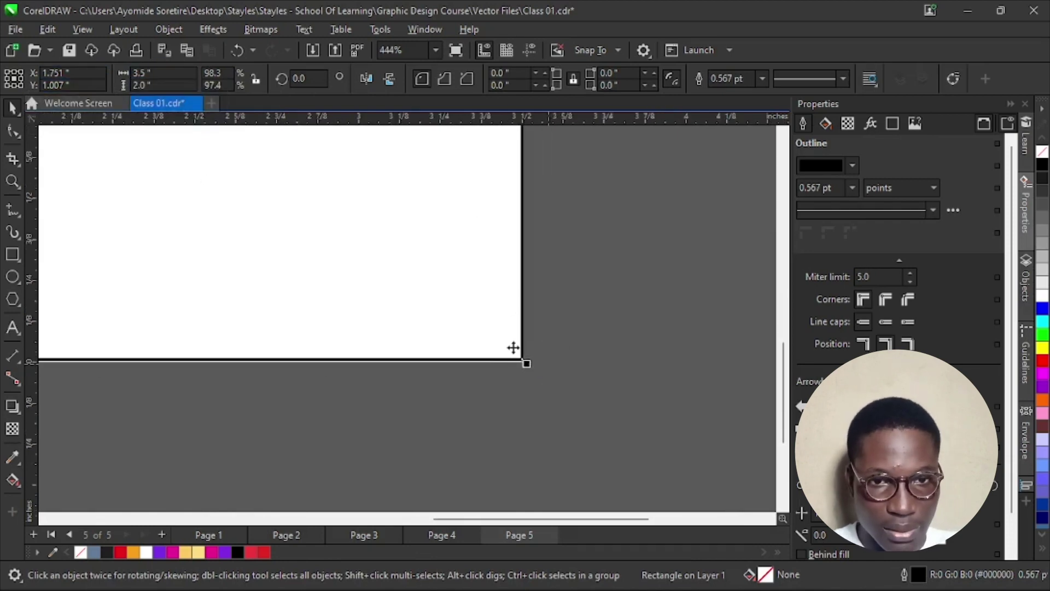
left_click_drag(530, 360, 527, 382)
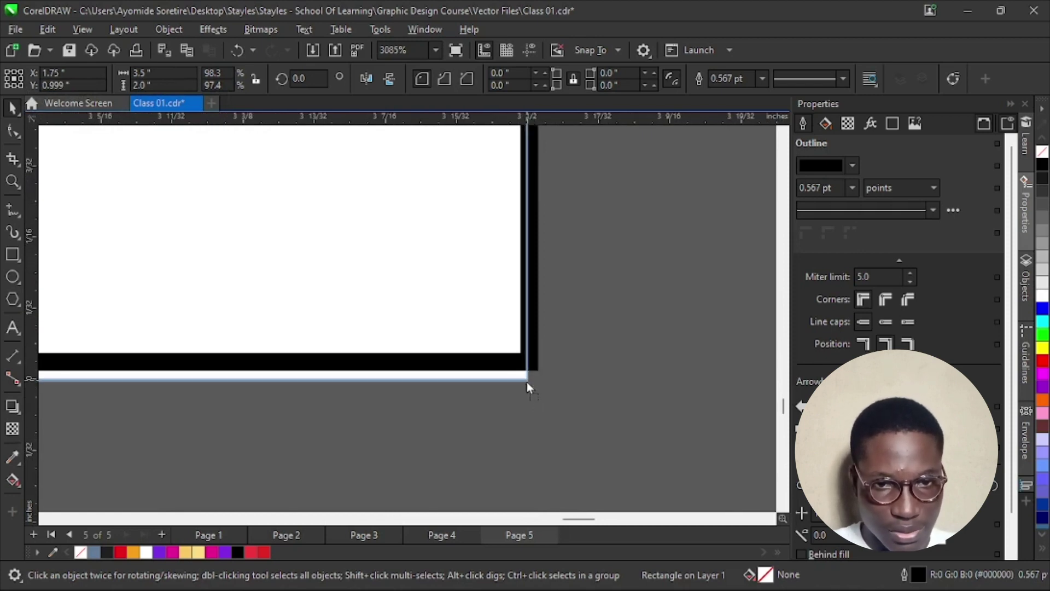
scroll(527, 382, "down", 7)
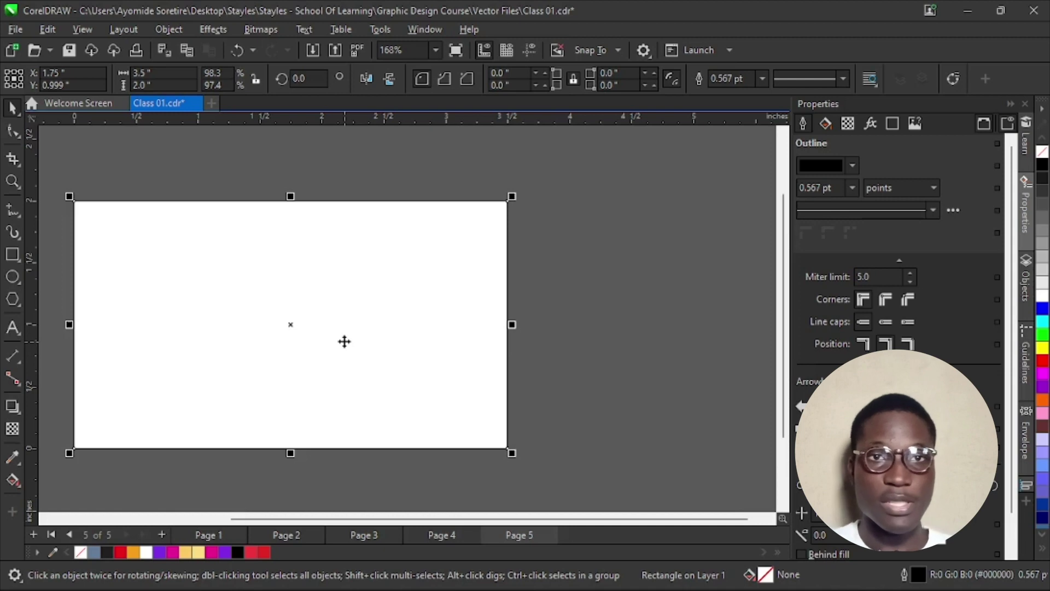
Go to Page 3 and delete the reference Mitsubishi logo image above the page.
left_click(363, 534)
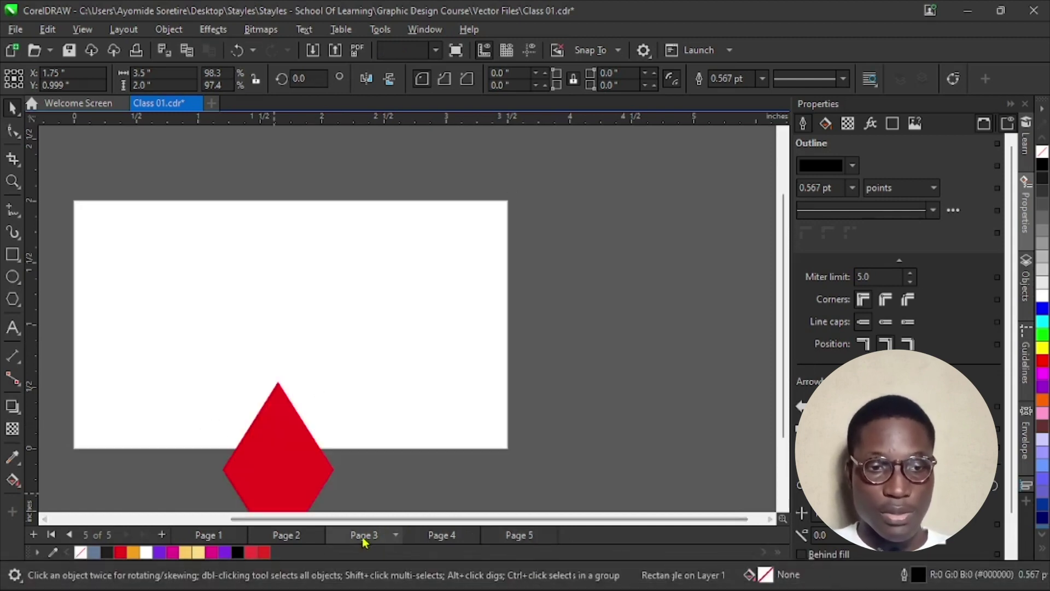
scroll(425, 434, "down", 4)
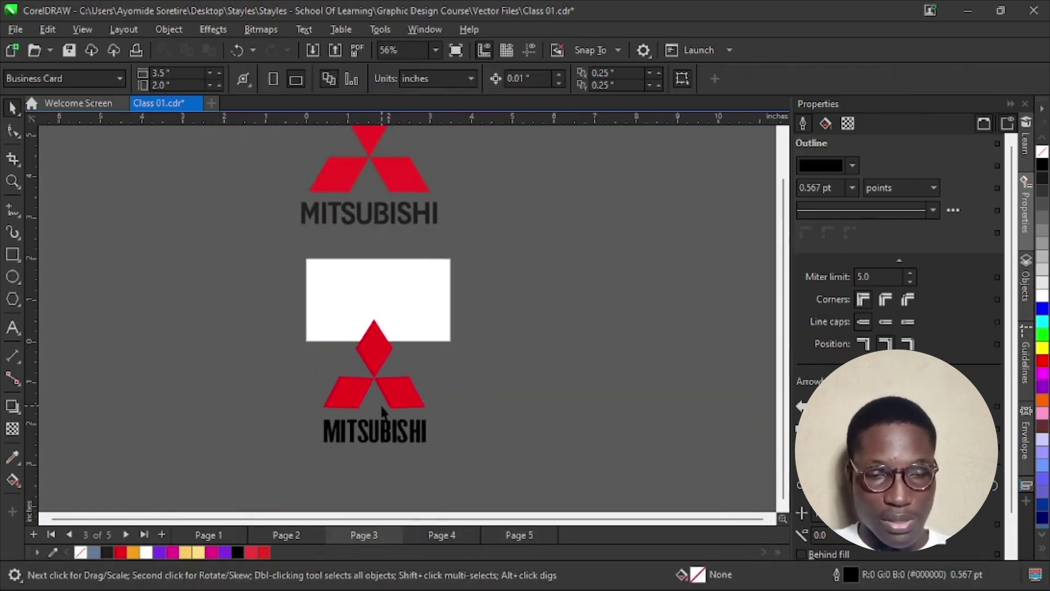
scroll(407, 358, "down", 2)
left_click(408, 238)
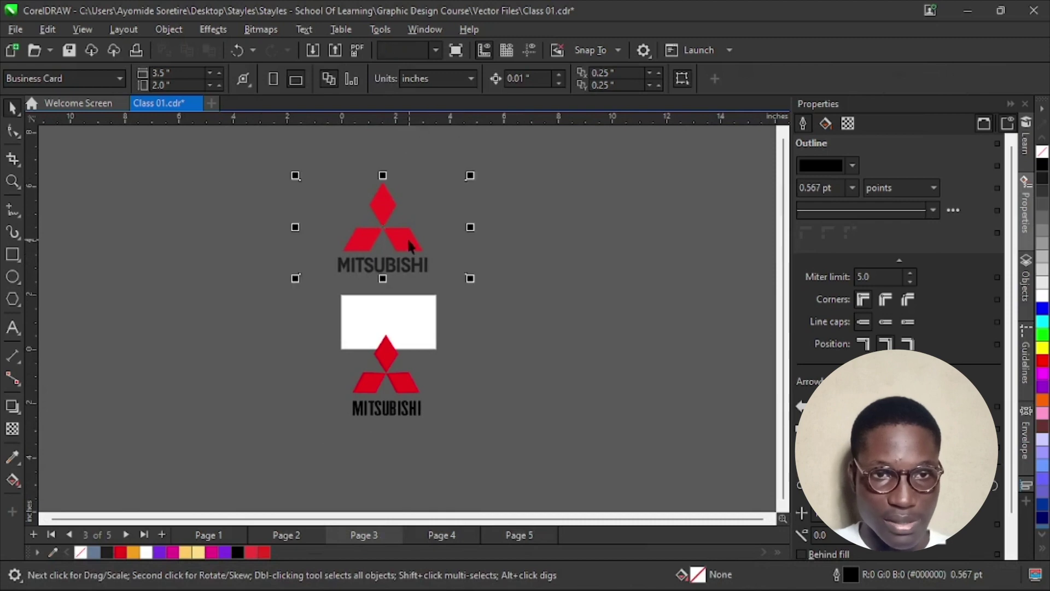
key("Delete")
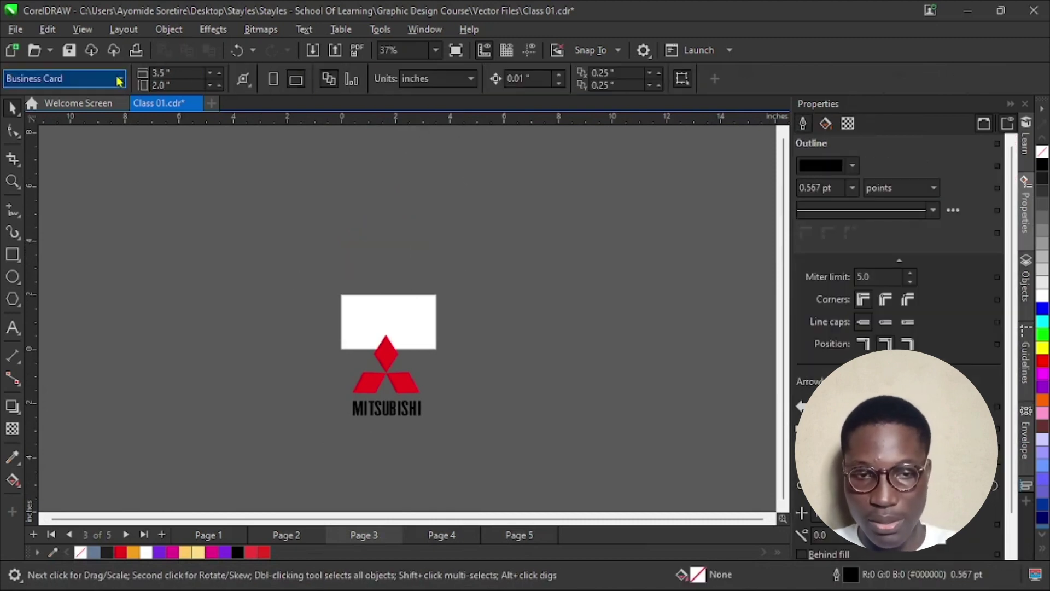
Change the page size preset to A4 and move the whole Mitsubishi logo slightly up and right on the page.
left_click(121, 79)
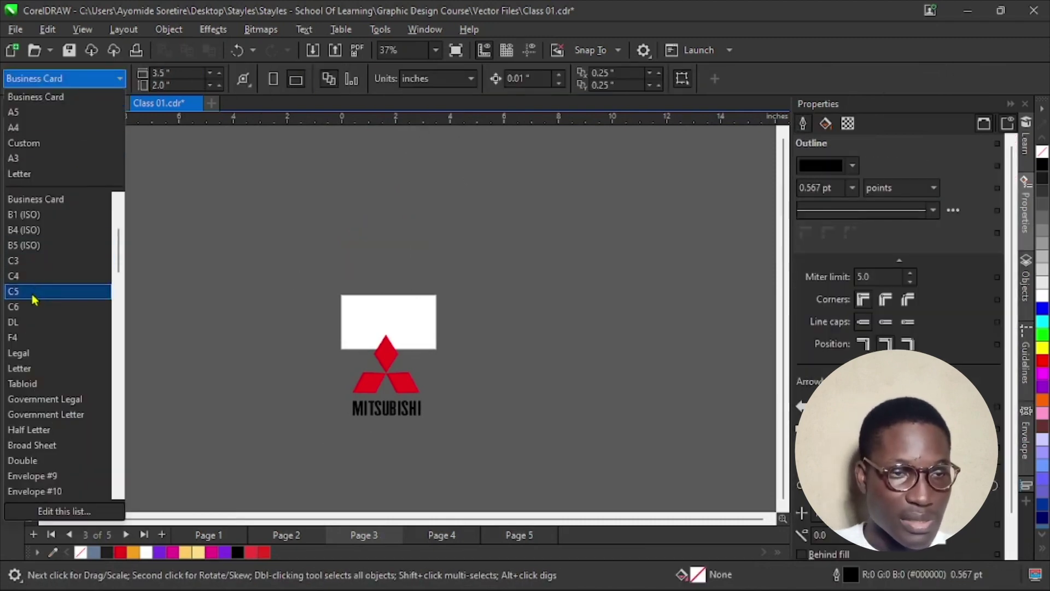
left_click(46, 127)
scroll(426, 426, "up", 2)
left_click_drag(591, 444, 181, 195)
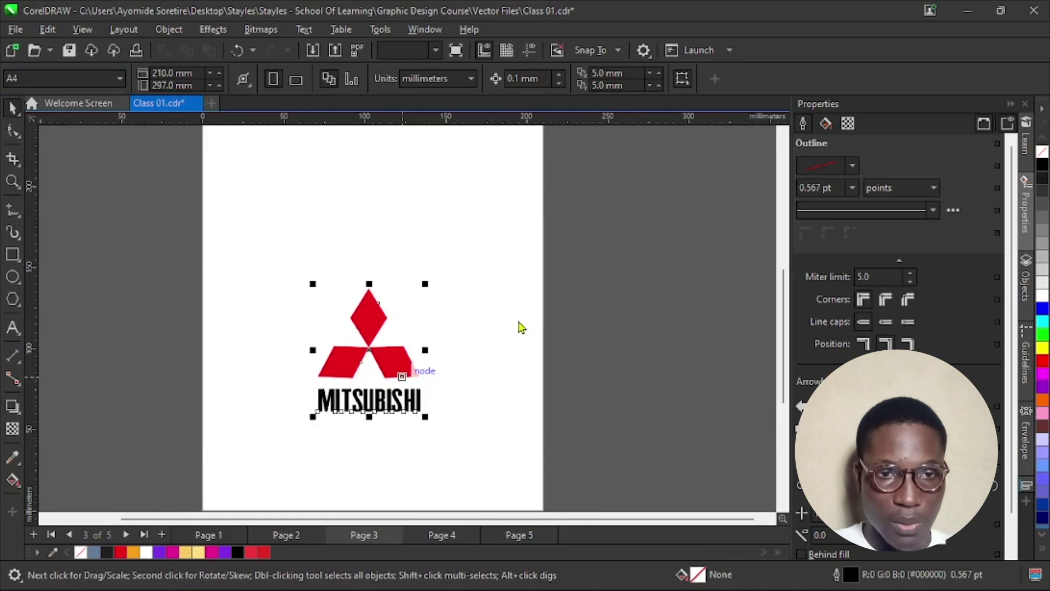
left_click_drag(366, 351, 385, 333)
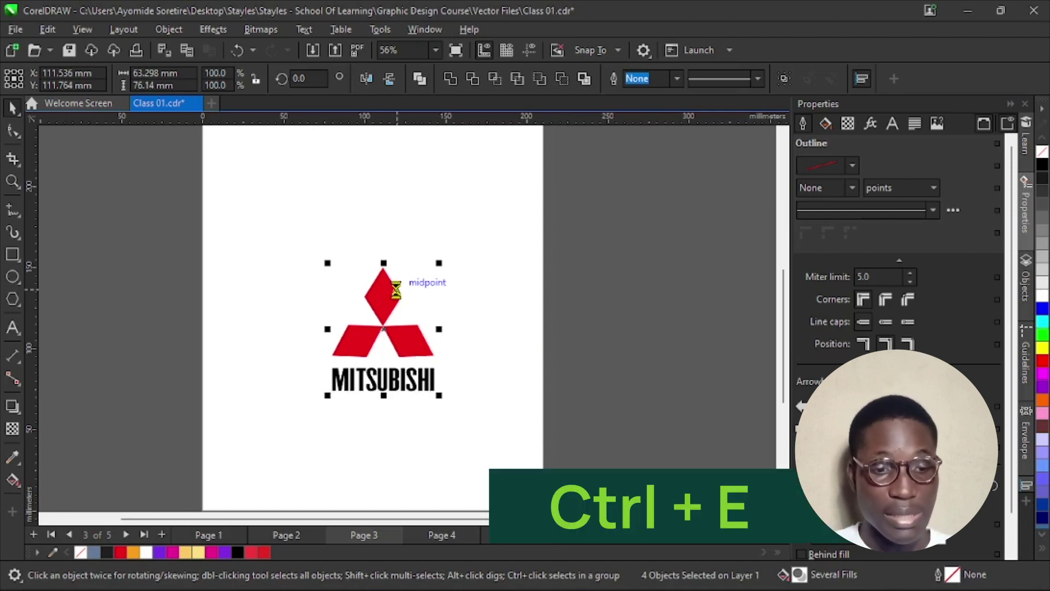
Start exporting the selected logo and enter Mitsubishi Logo as the export file name.
key("ctrl+e")
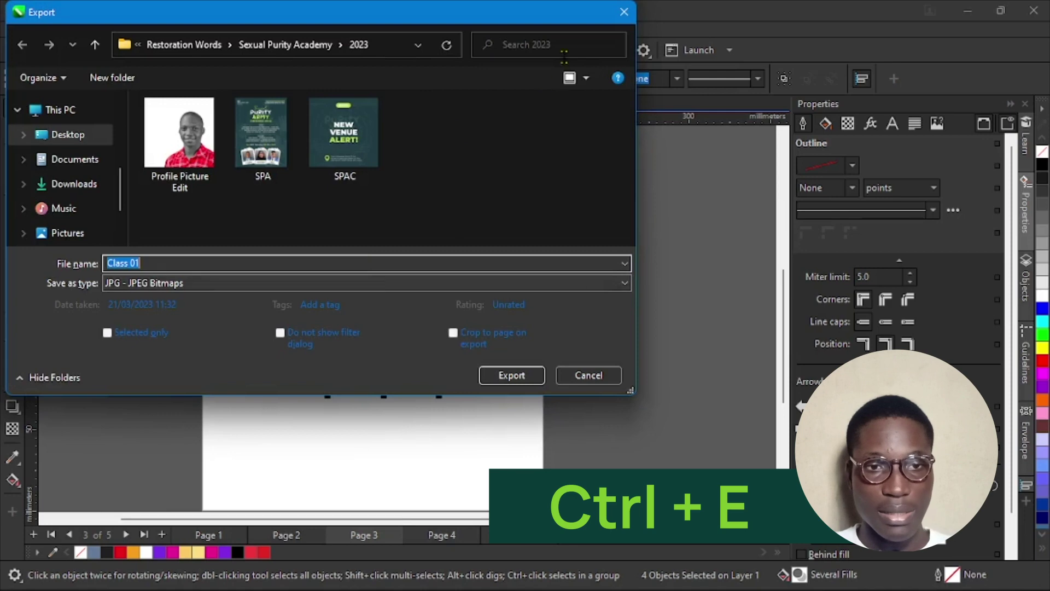
left_click(621, 10)
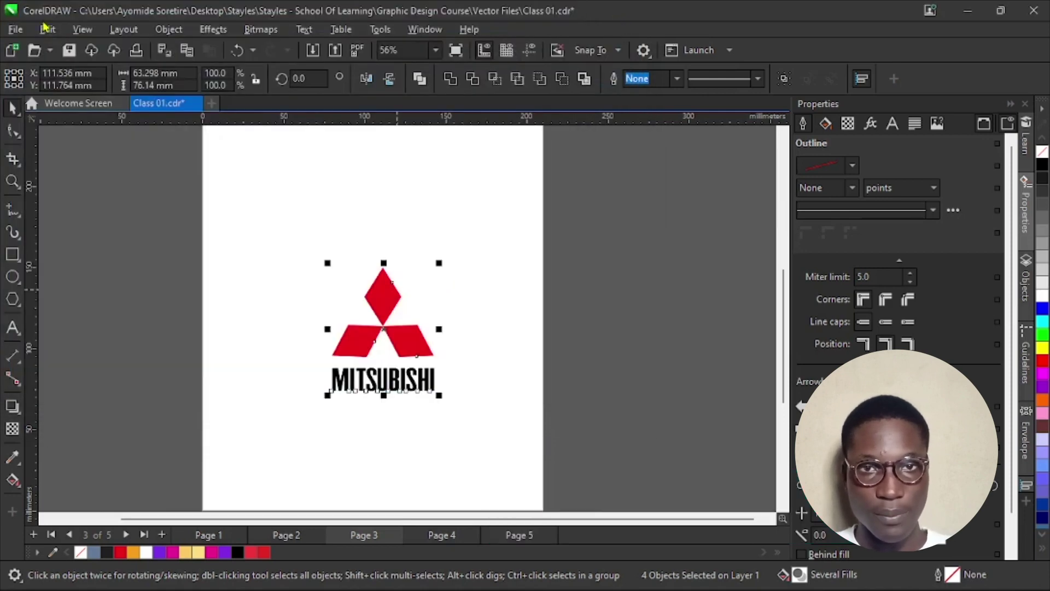
left_click(21, 30)
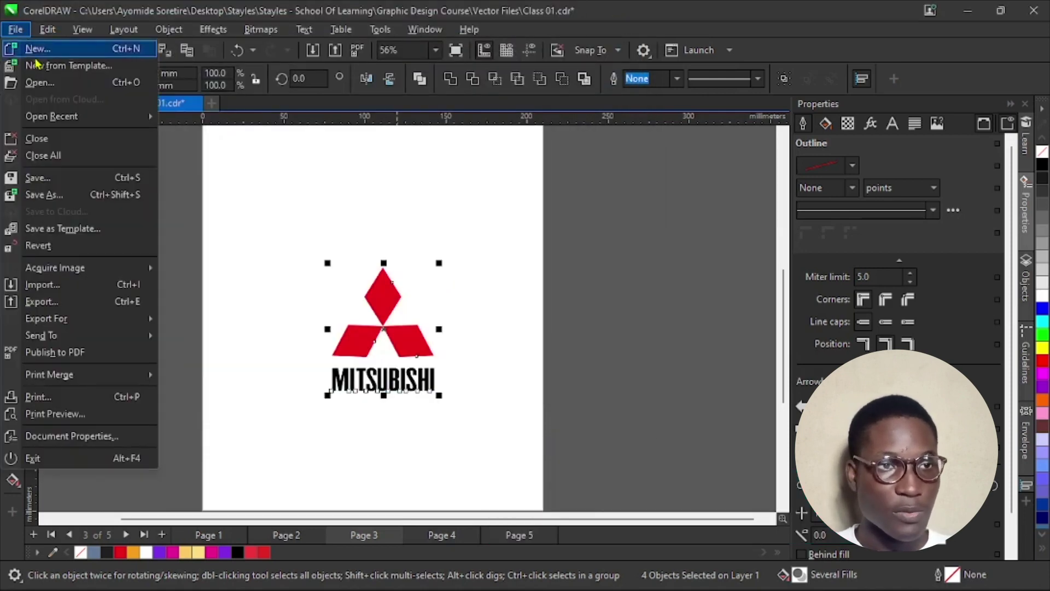
left_click(91, 303)
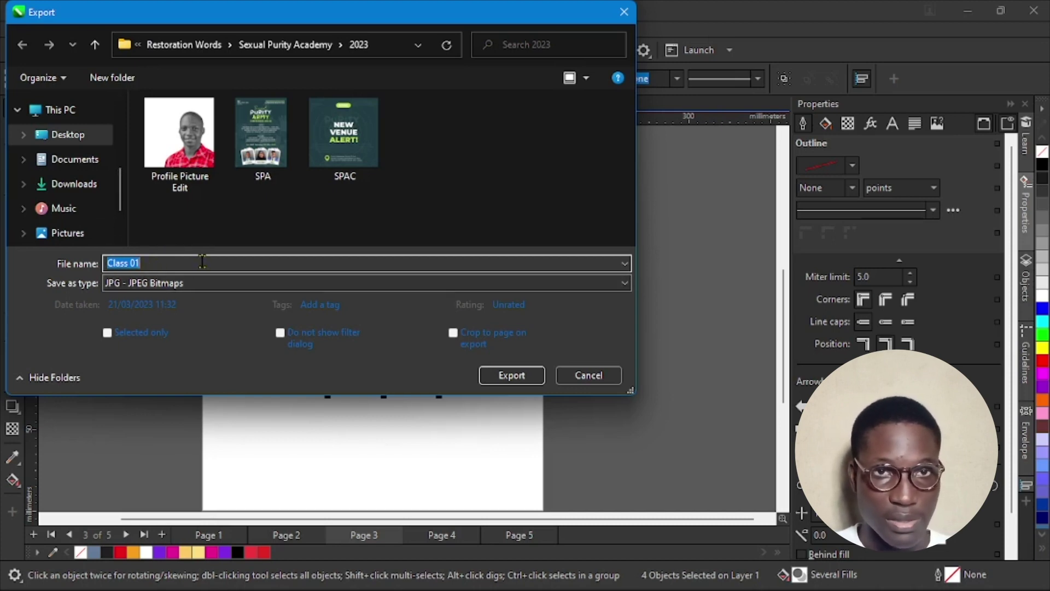
type("Mitsubishu Logo")
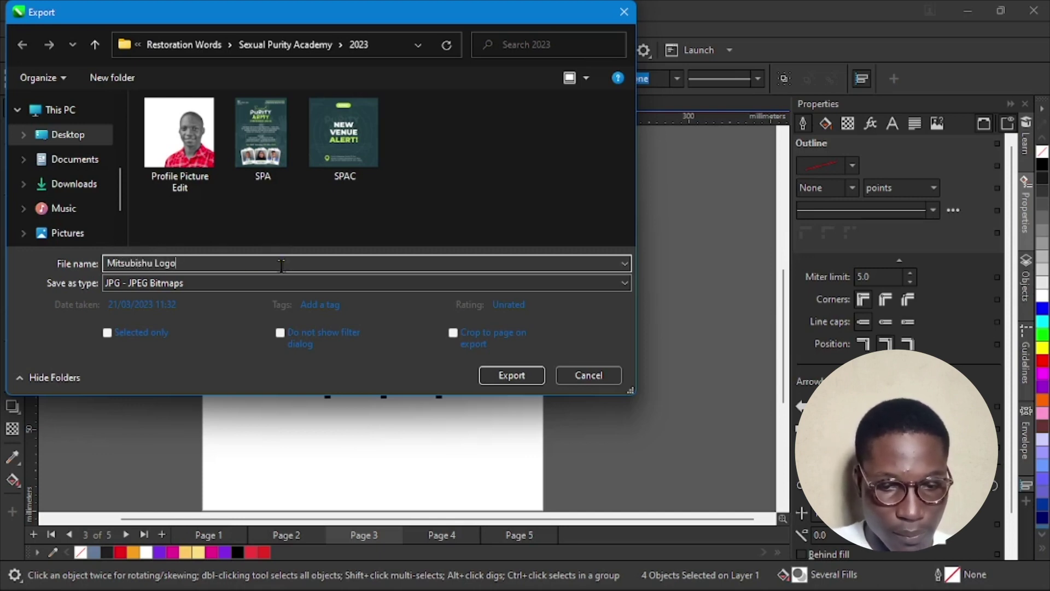
left_click(152, 265)
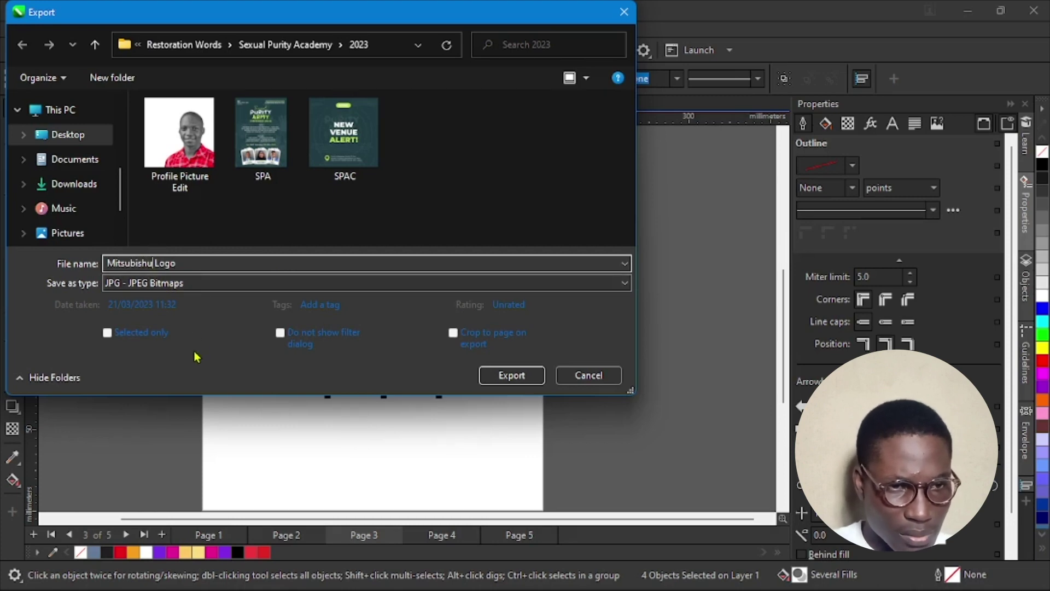
key("BackSpace")
type("i")
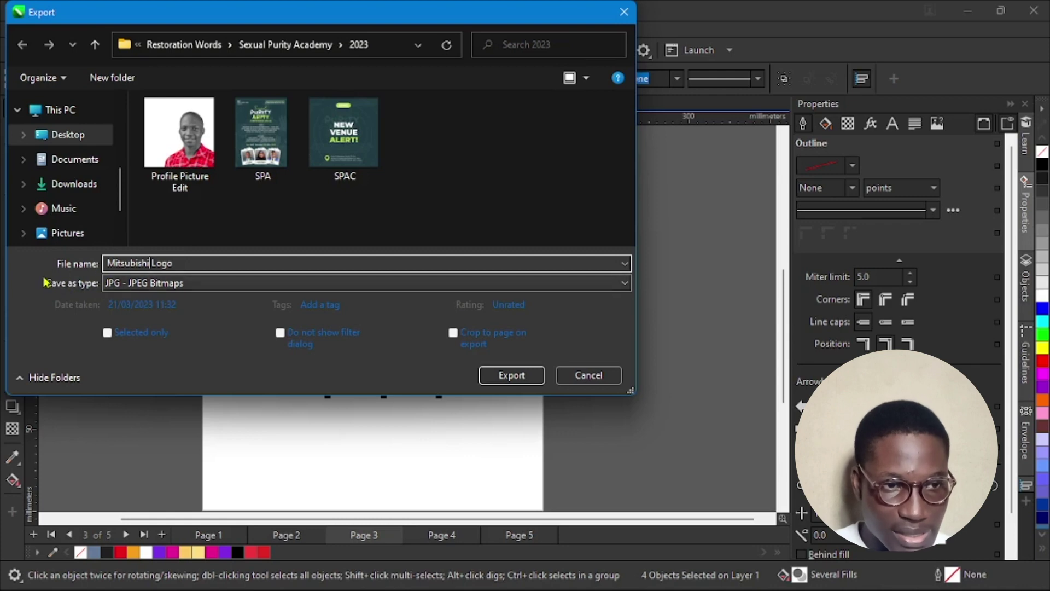
Examine the full list of export file formats, and leave the export without saving a file.
left_click(331, 303)
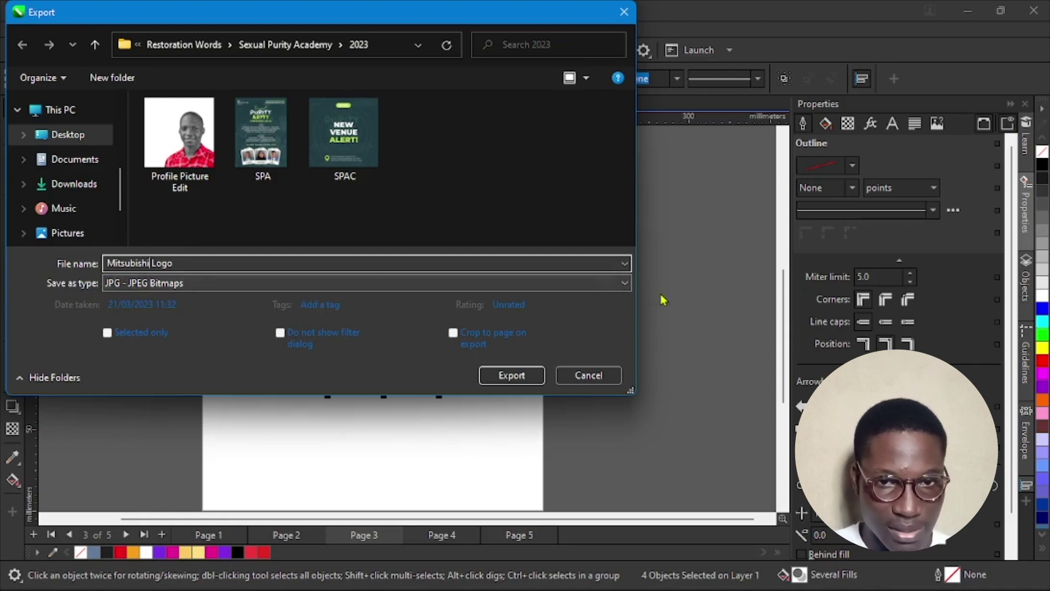
left_click(627, 283)
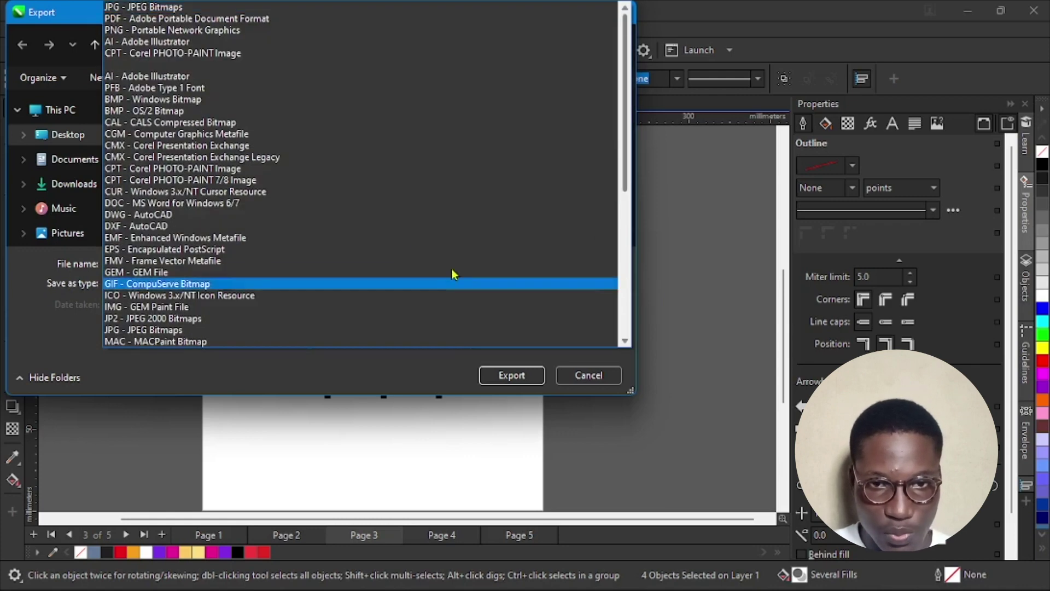
scroll(282, 187, "down", 2)
scroll(281, 188, "down", 6)
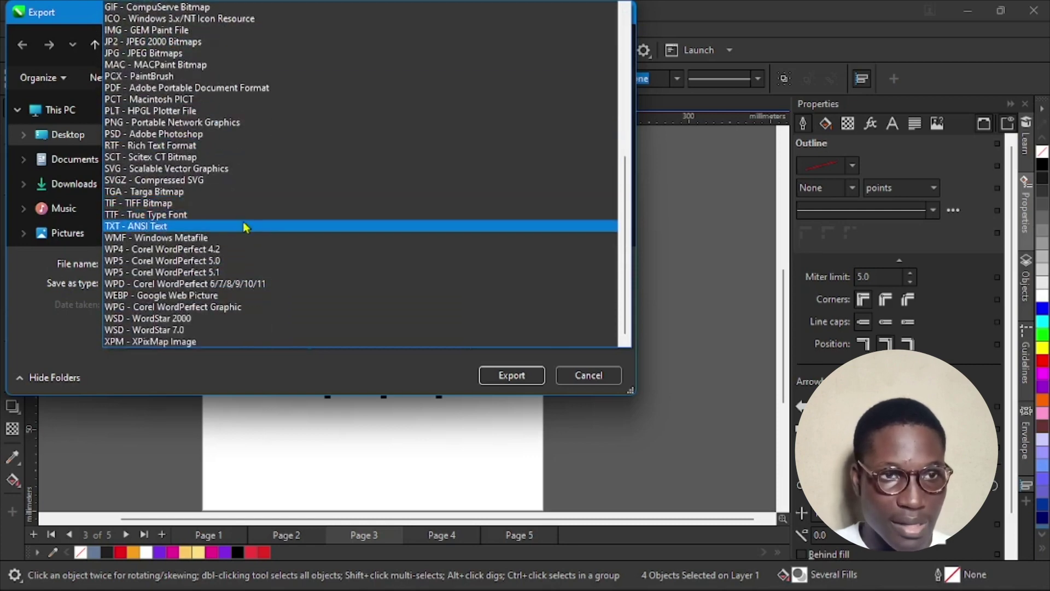
scroll(249, 225, "up", 1)
scroll(245, 227, "up", 7)
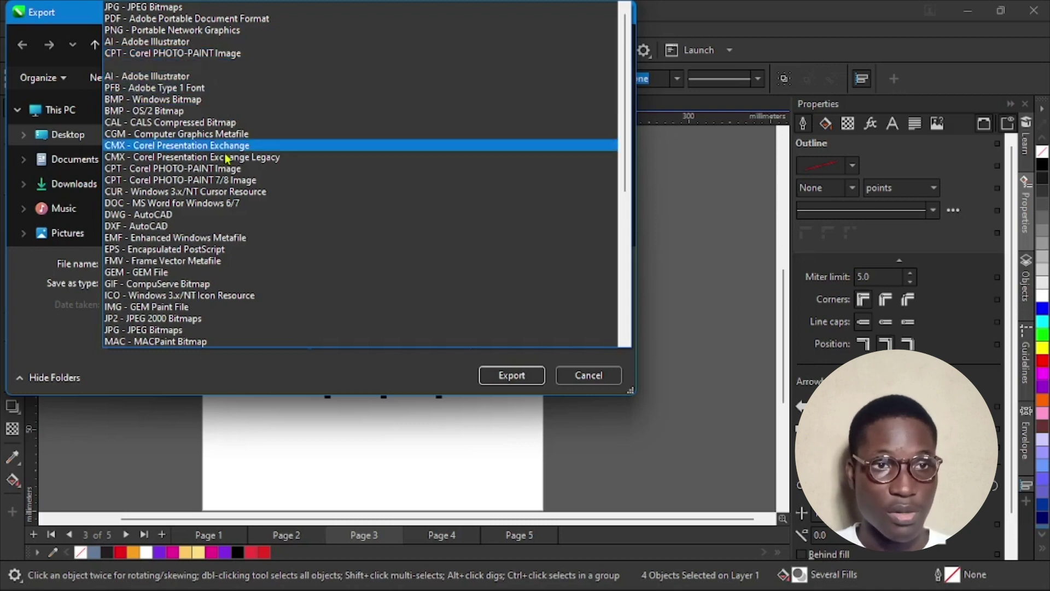
scroll(244, 197, "down", 8)
scroll(254, 211, "up", 8)
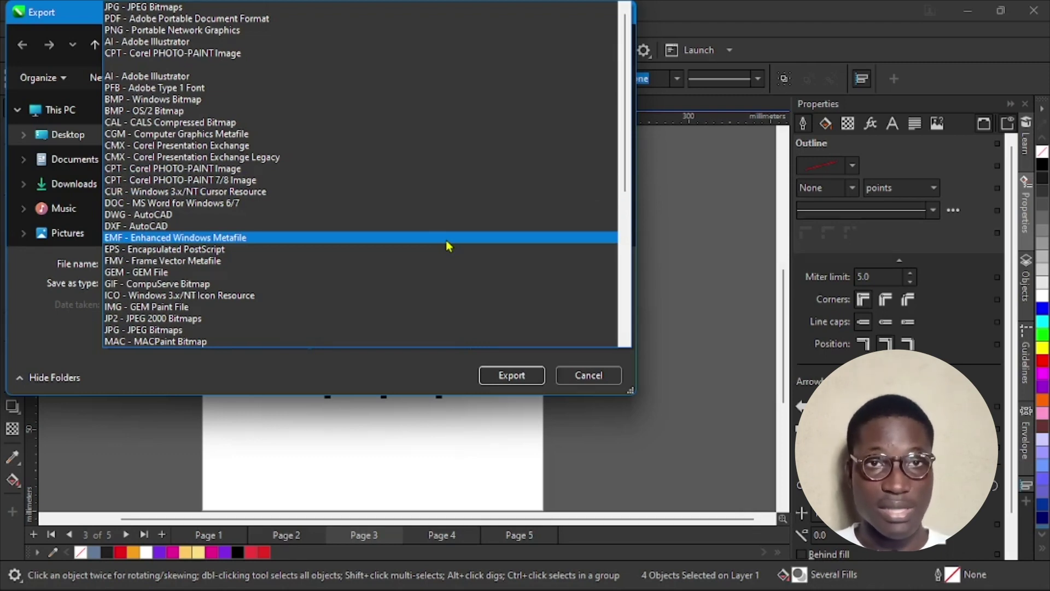
left_click(581, 378)
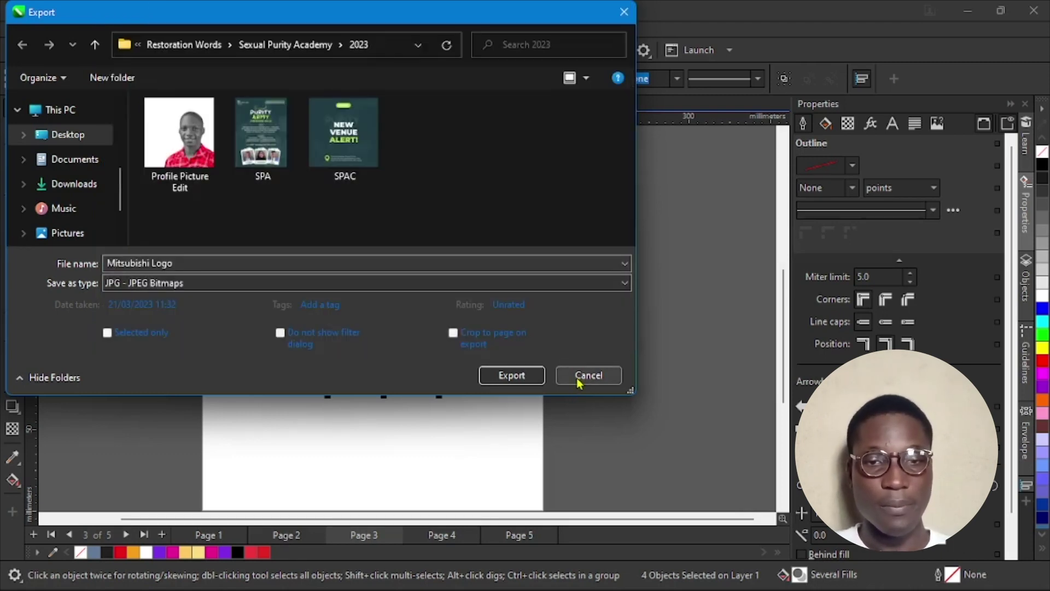
left_click(578, 380)
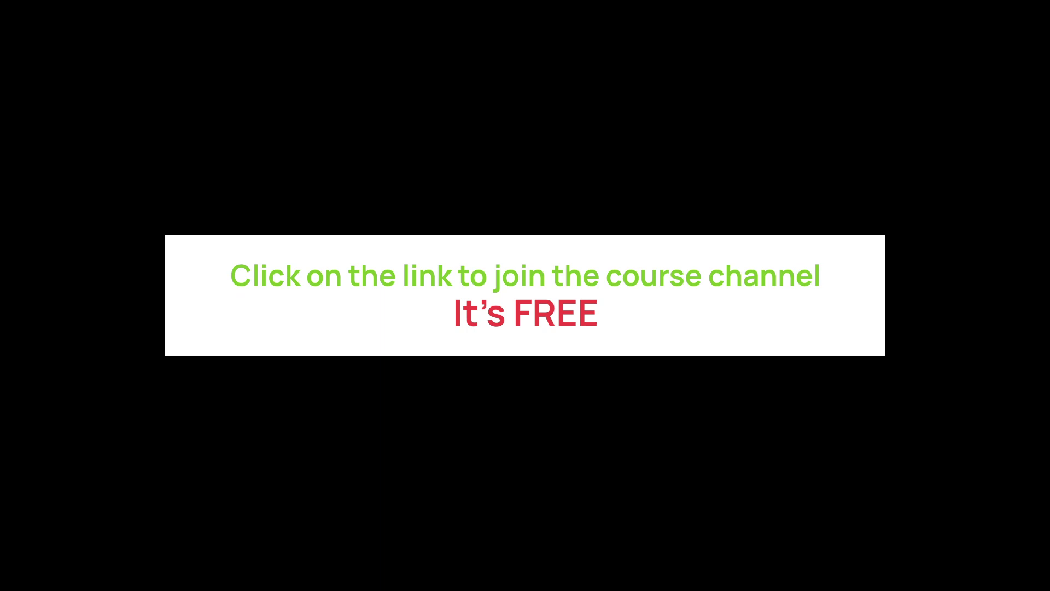